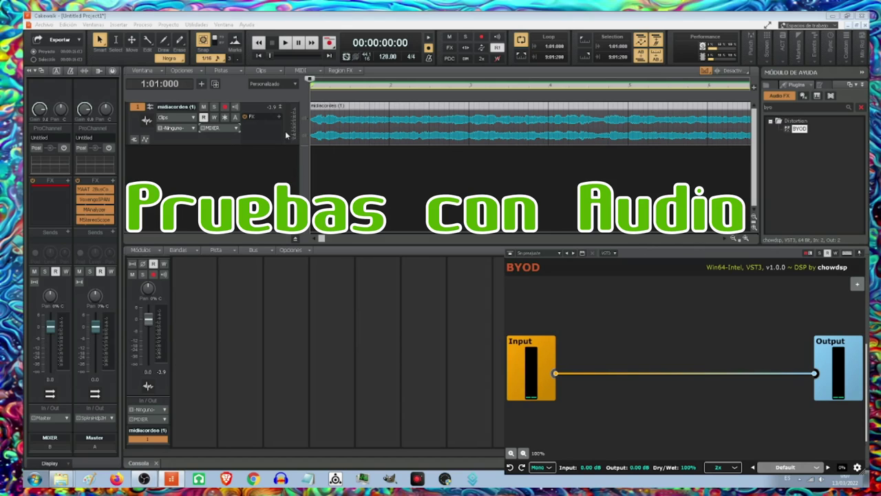
Play the track while disconnecting BYOD's Input from its Output and reconnecting the two, and stop playback.
left_click(285, 44)
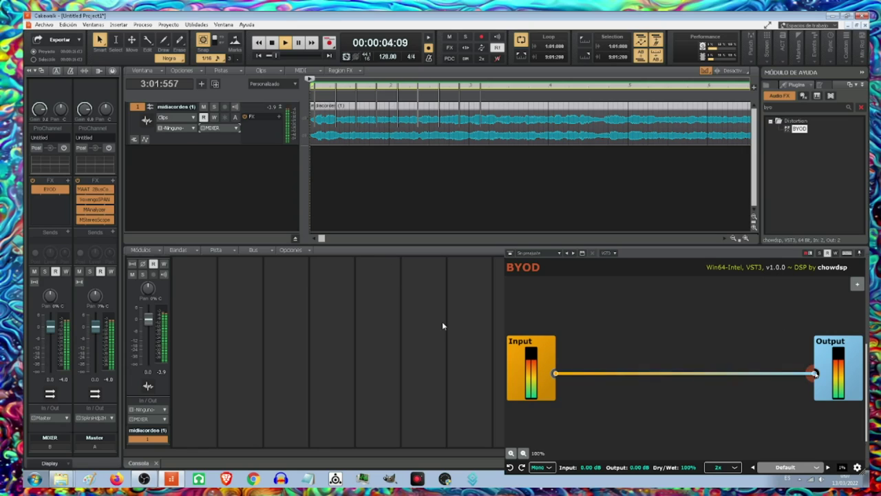
left_click(816, 372)
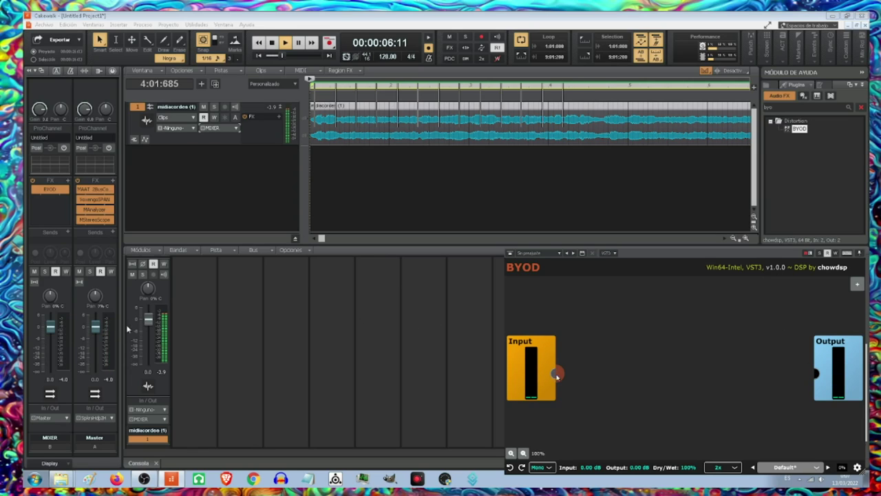
left_click_drag(556, 373, 814, 374)
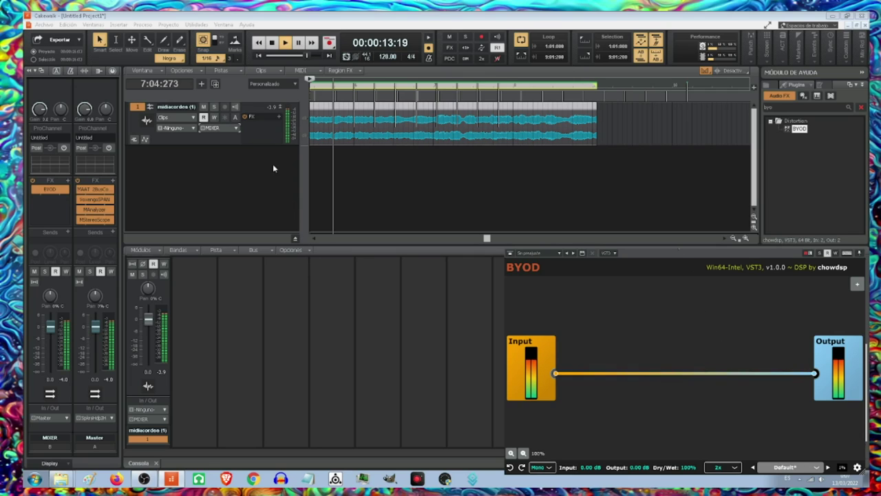
left_click(273, 43)
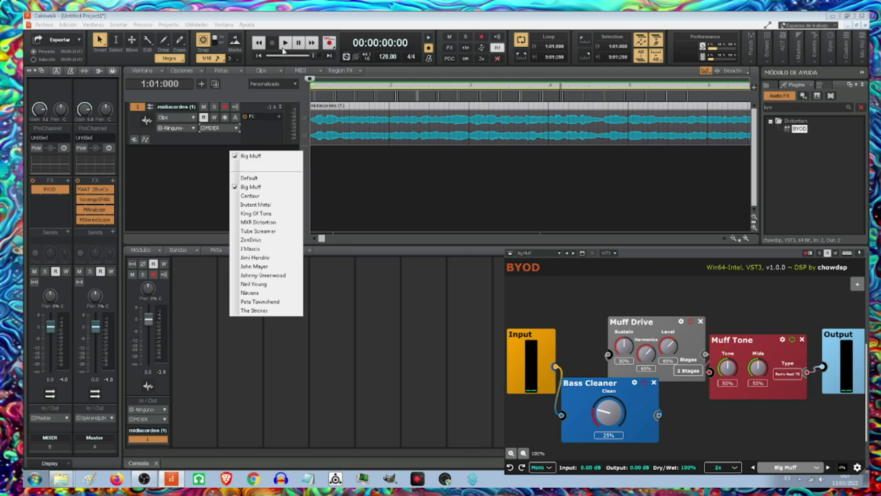
Audition the Centaur preset, setting its Gain to 42%, Level to 70% and the Treble Booster's Boost to 90%.
left_click(283, 42)
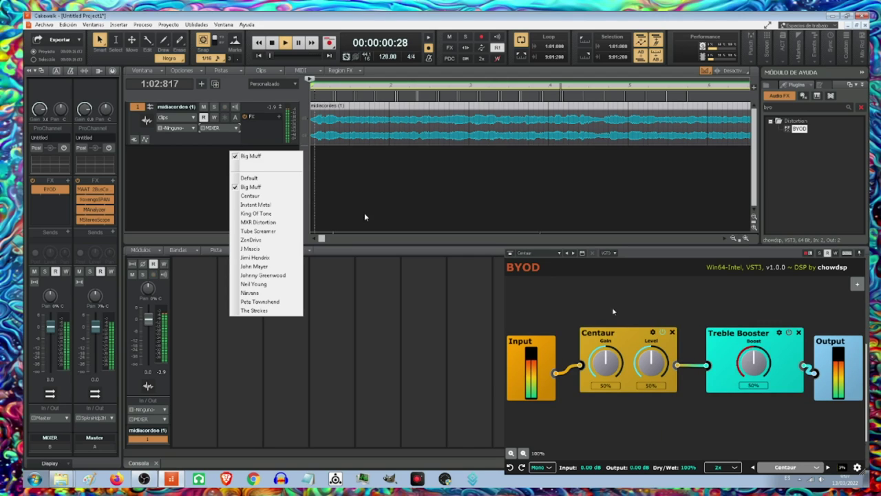
left_click_drag(752, 362, 735, 331)
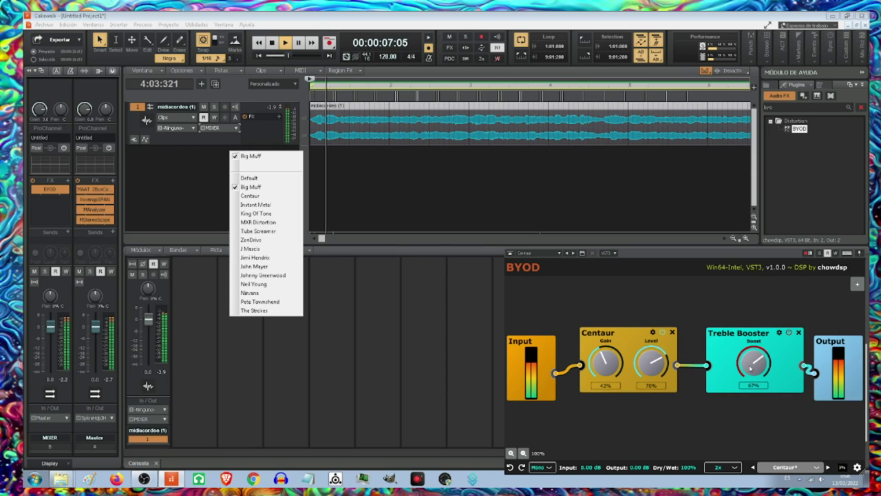
left_click_drag(750, 363, 743, 340)
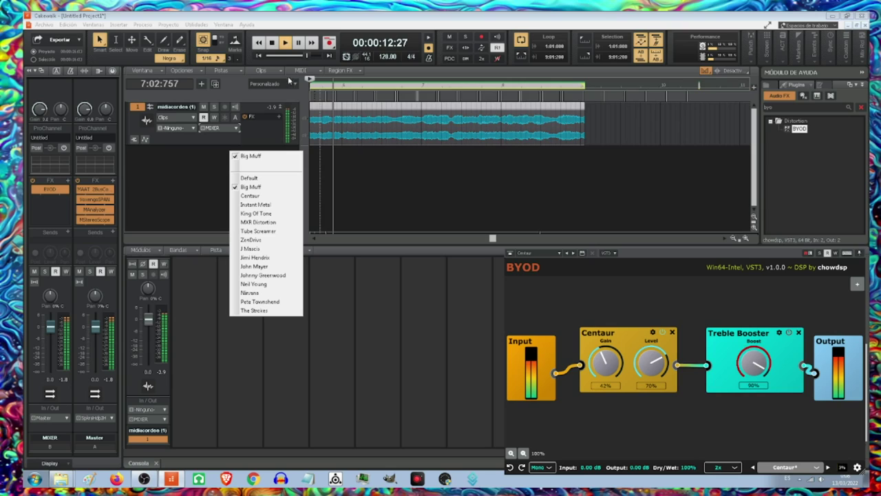
left_click(271, 42)
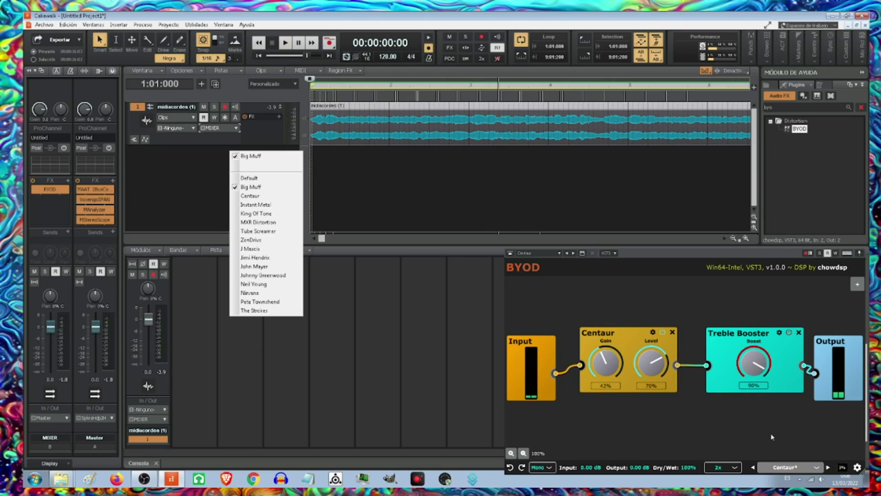
Load the Big Muff preset and audition it on the track, comparing Stereo with Mono processing and ending on Mono.
left_click(816, 469)
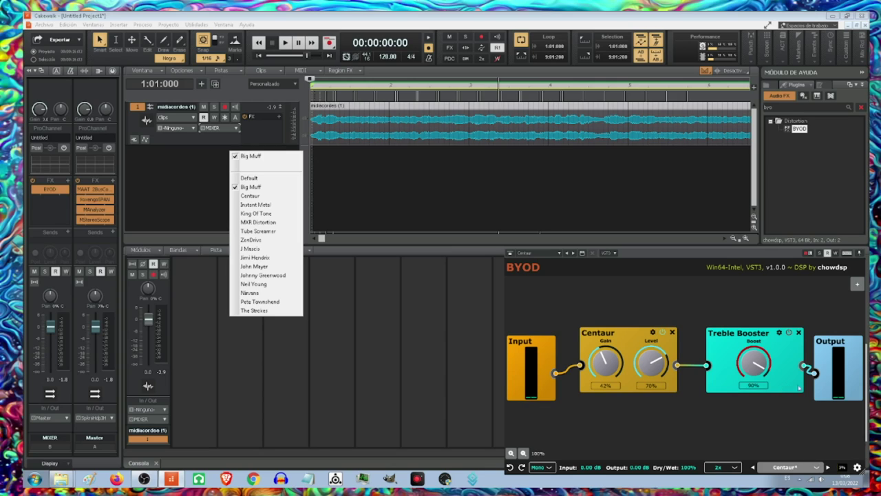
mouse_move(853, 369)
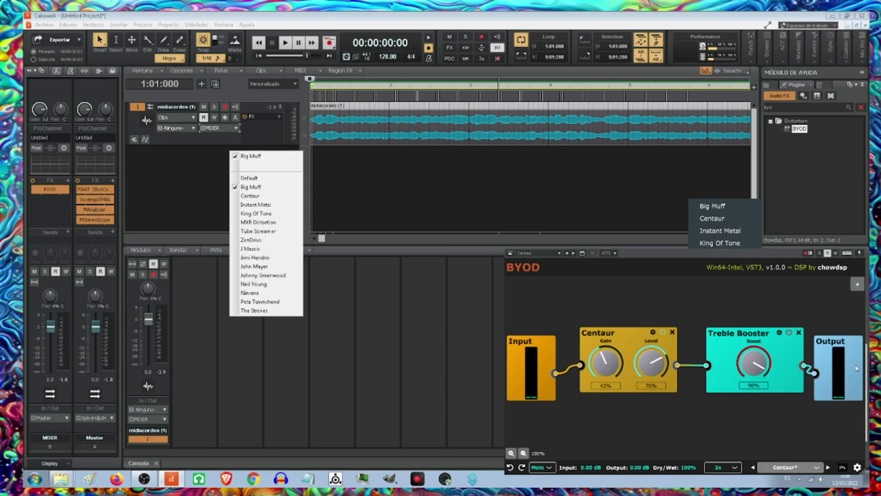
left_click(713, 206)
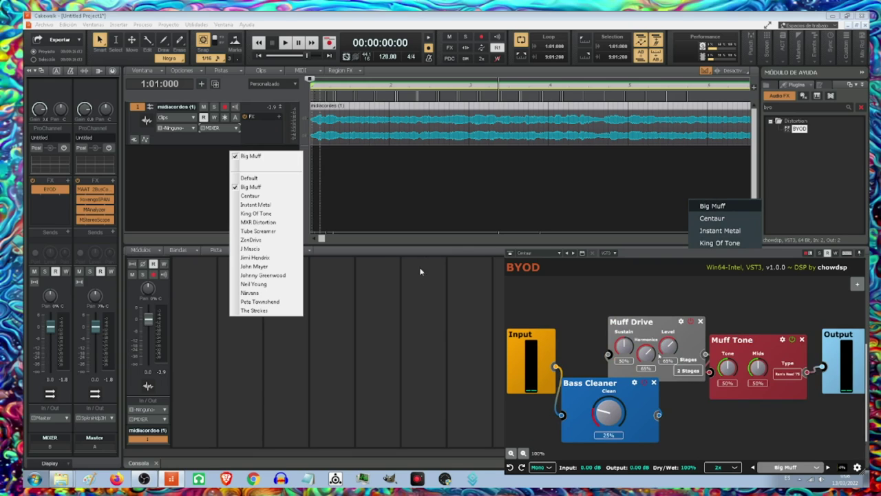
left_click(287, 45)
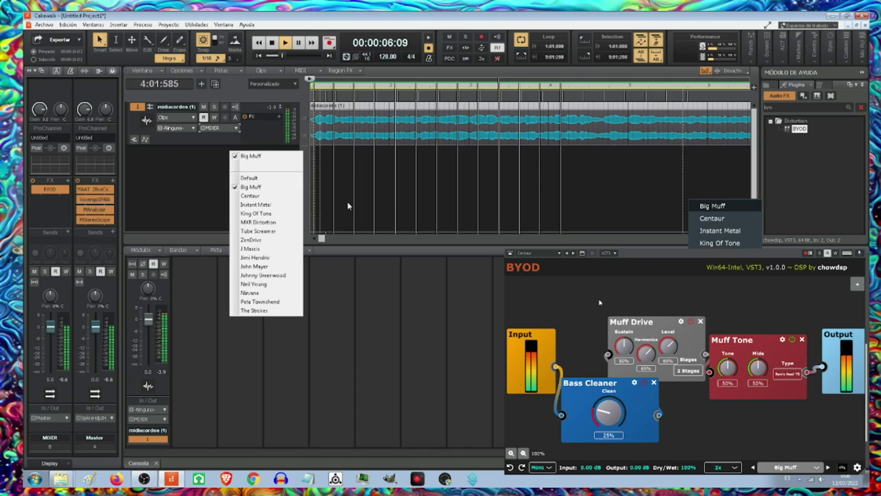
left_click(549, 467)
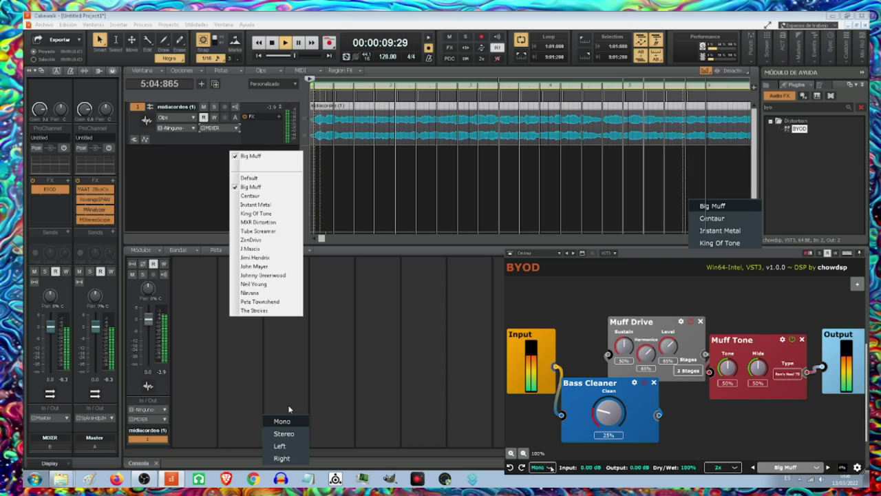
left_click(284, 434)
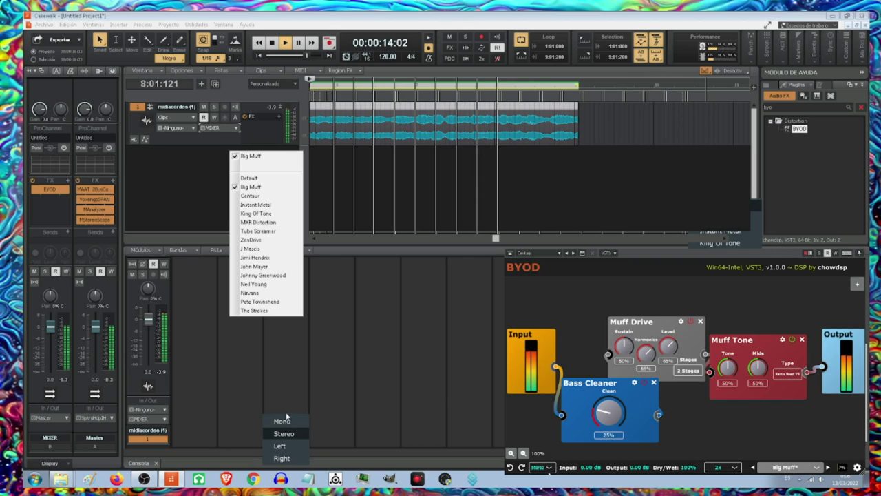
left_click(284, 420)
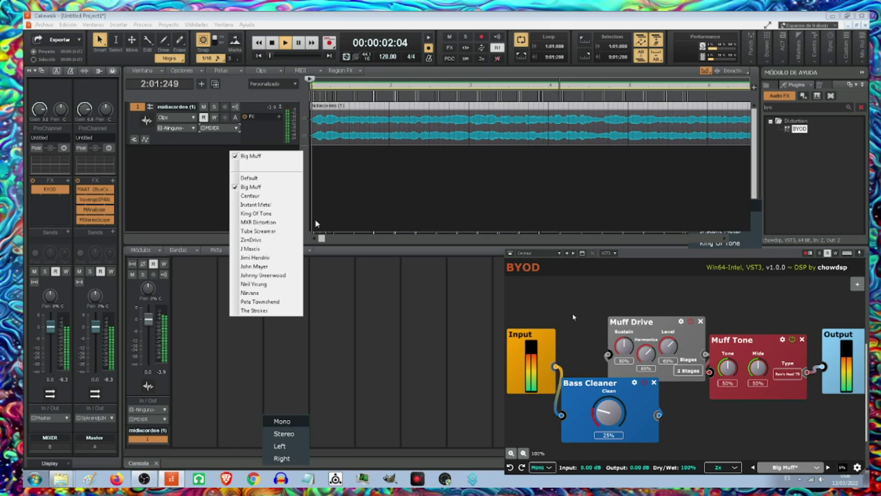
left_click(272, 43)
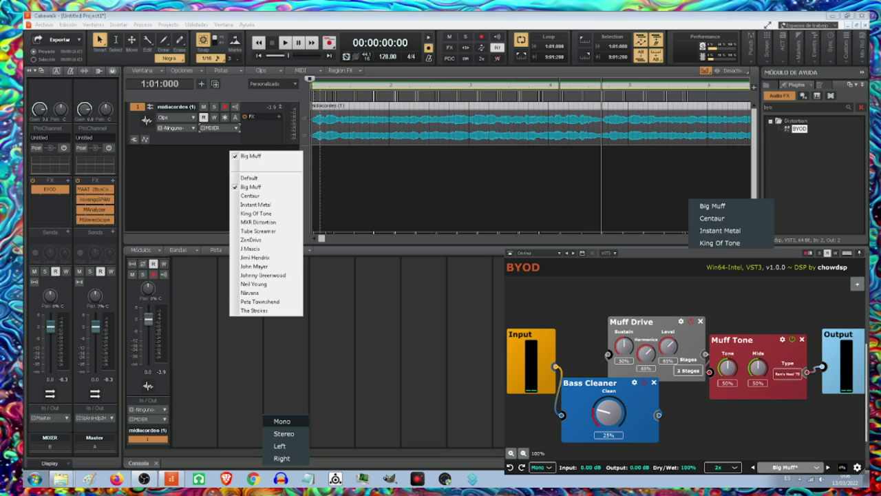
Load the Instant Metal preset and audition it on the track, comparing Stereo with Mono processing and ending on Mono.
left_click(714, 230)
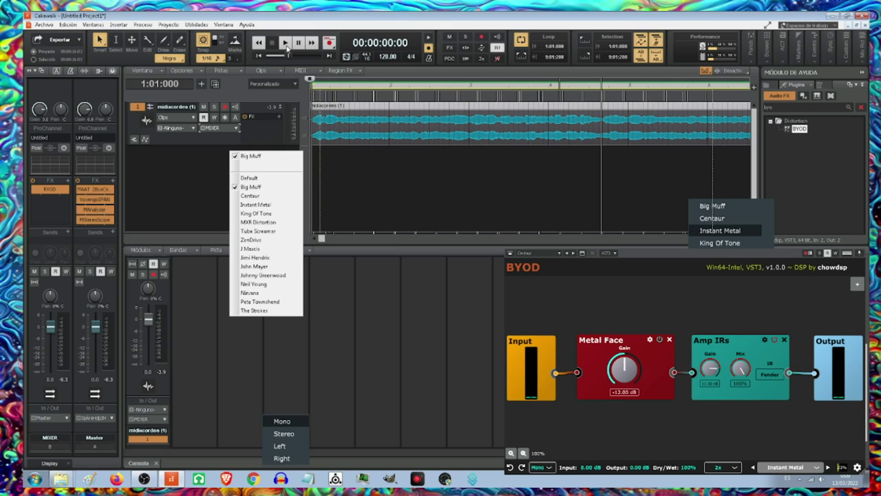
left_click(285, 42)
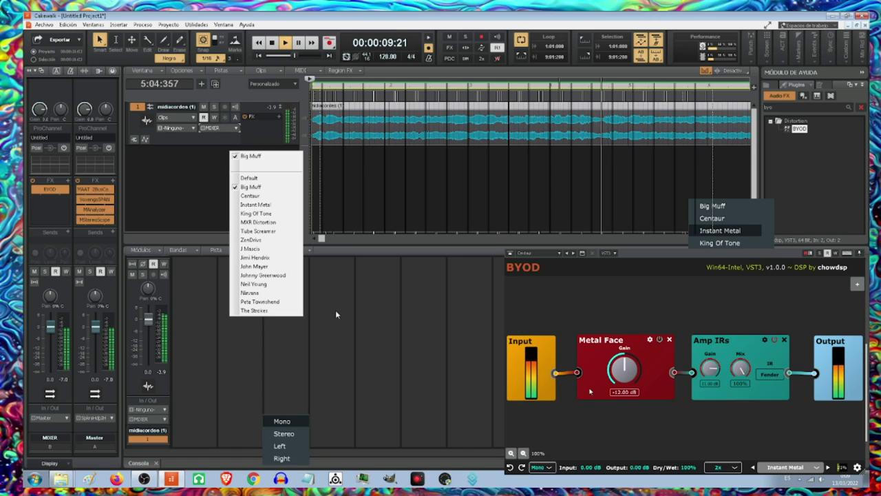
left_click(282, 425)
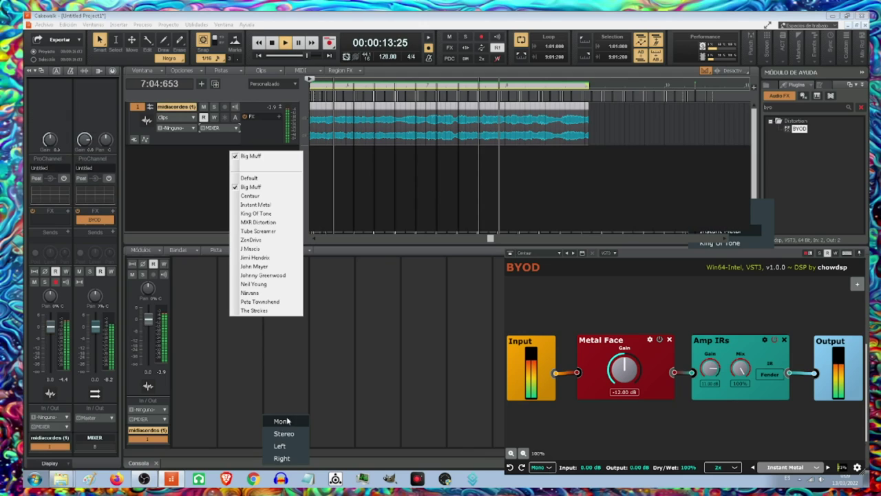
left_click(284, 435)
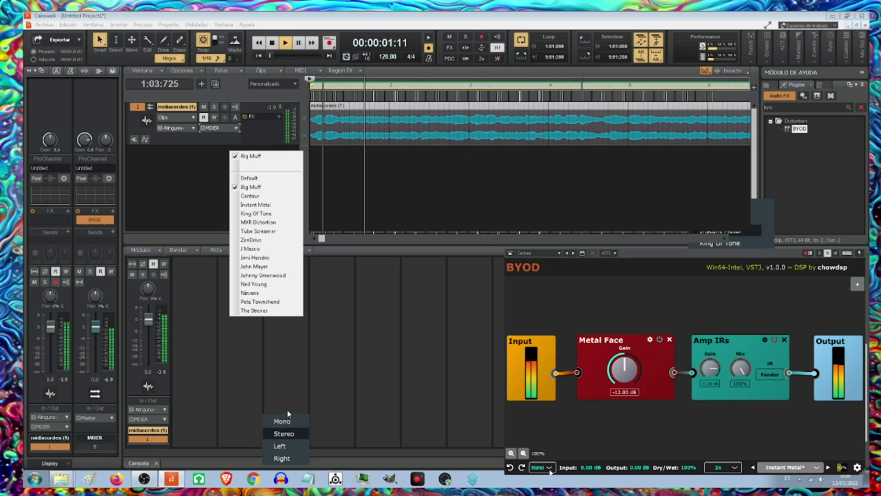
left_click(285, 421)
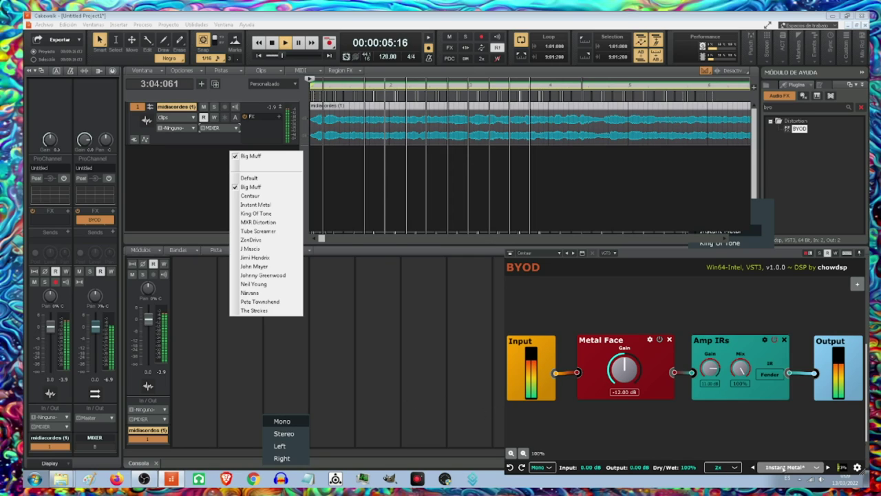
left_click(272, 43)
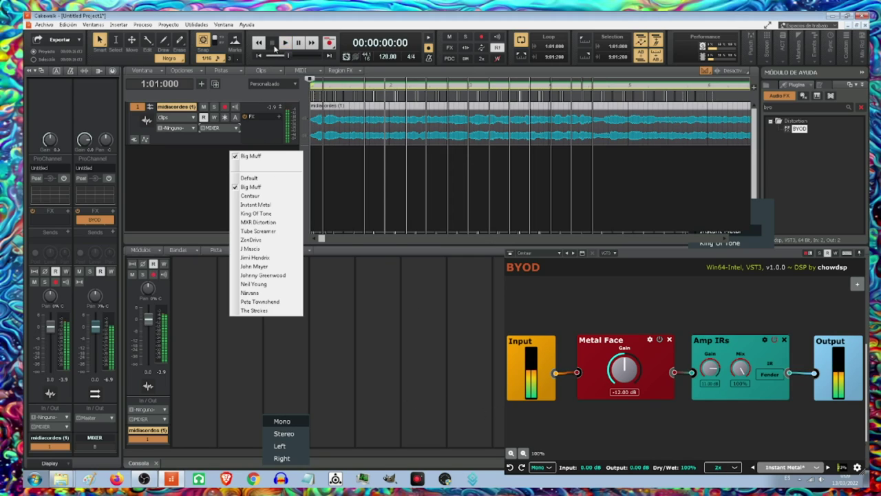
Load the King Of Tone preset and play the track through it.
left_click(818, 468)
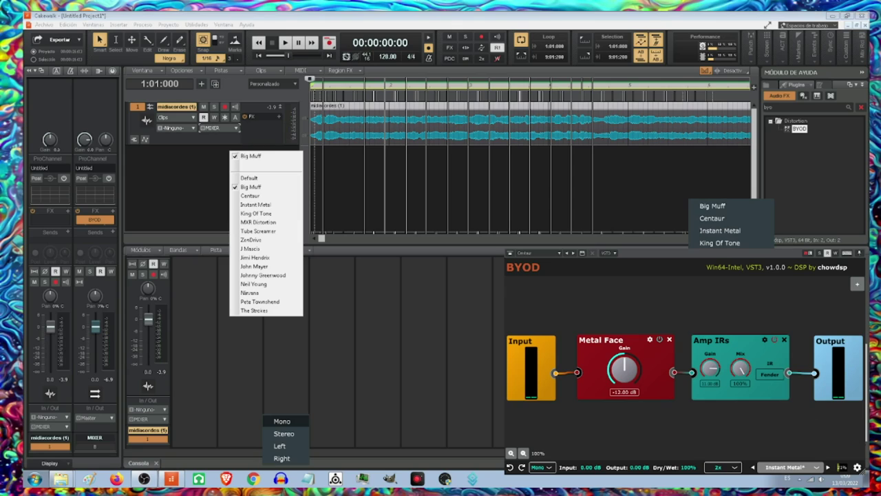
left_click(719, 243)
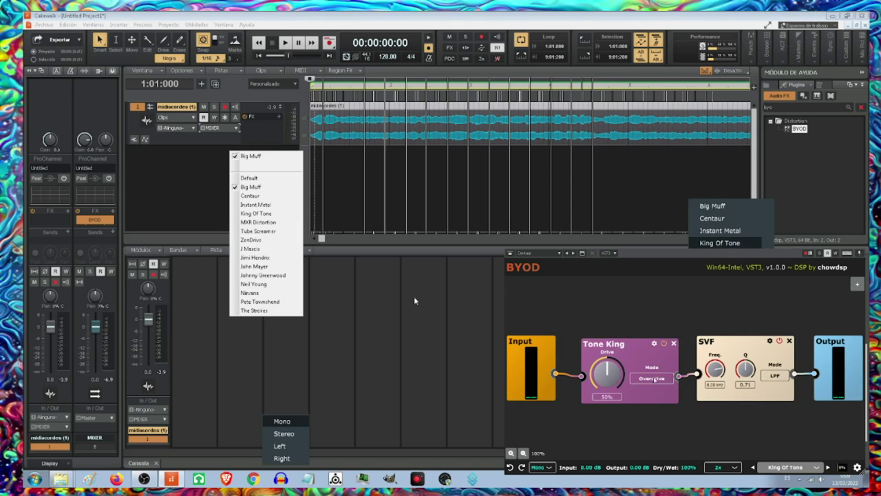
left_click(285, 42)
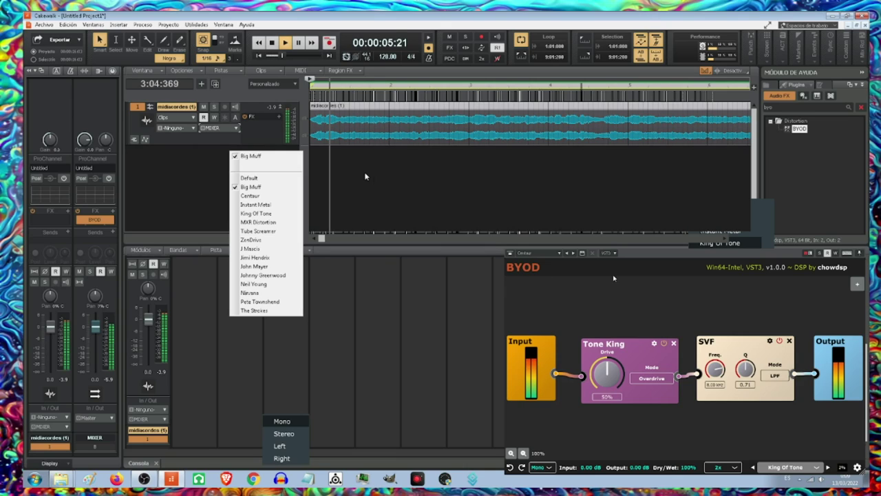
left_click(279, 44)
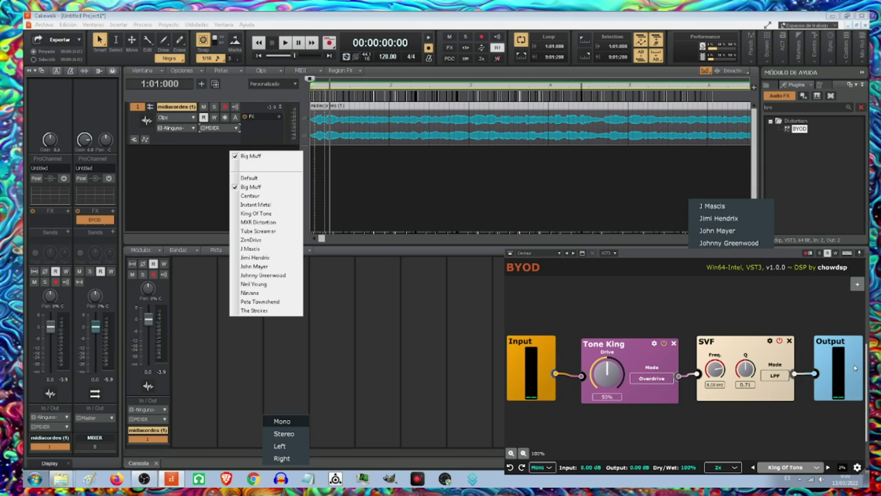
Load the MXR Distortion preset and, while the track plays, adjust Distortion Plus's Distortion to 27%.
left_click(827, 466)
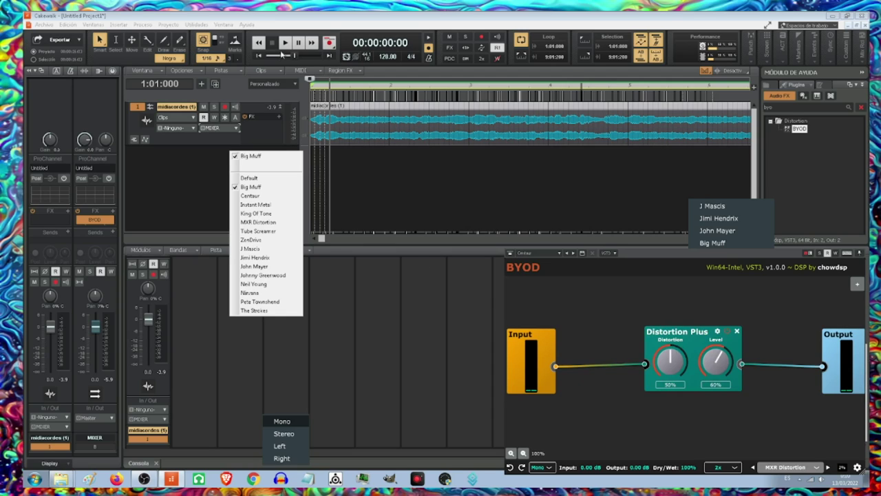
left_click(284, 43)
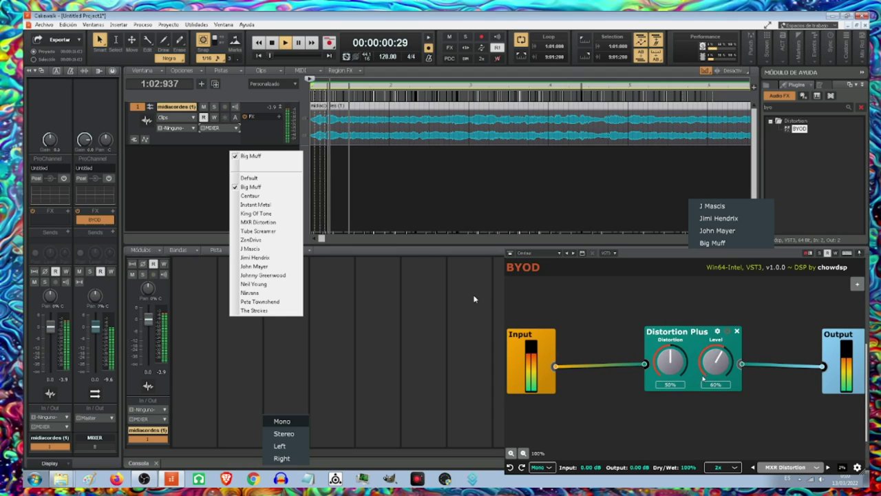
left_click_drag(679, 362, 658, 300)
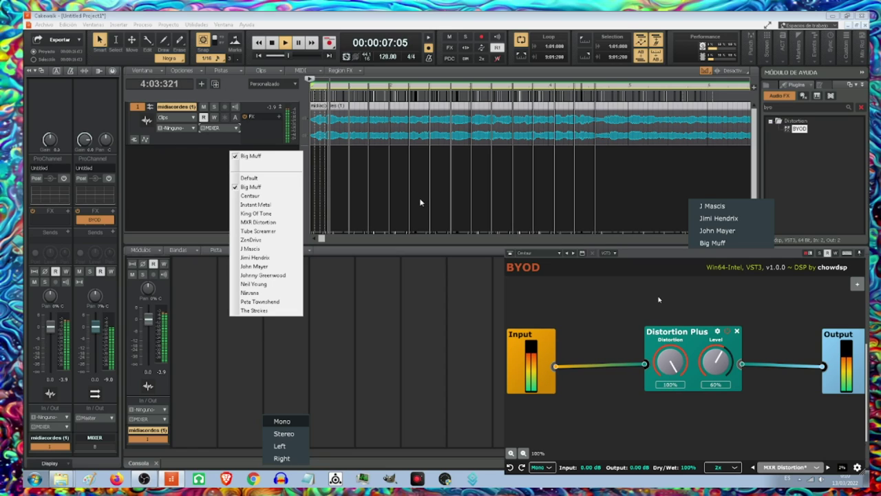
left_click_drag(658, 299, 663, 384)
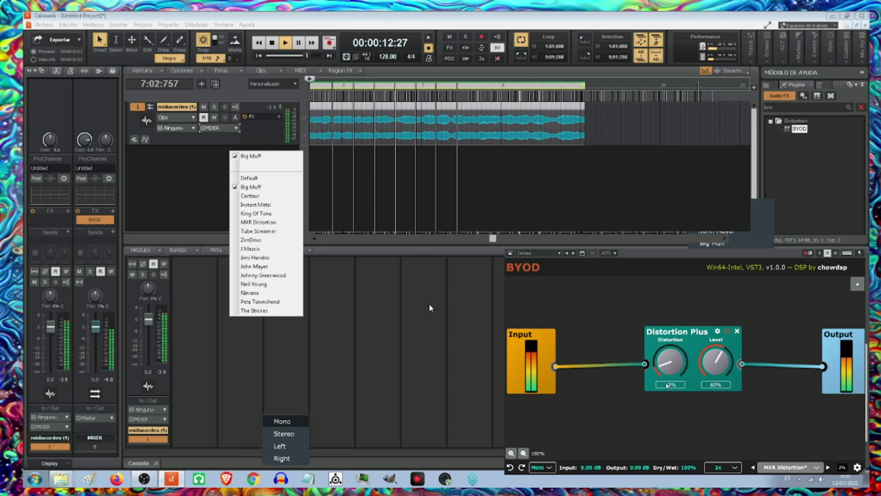
left_click_drag(666, 385, 665, 368)
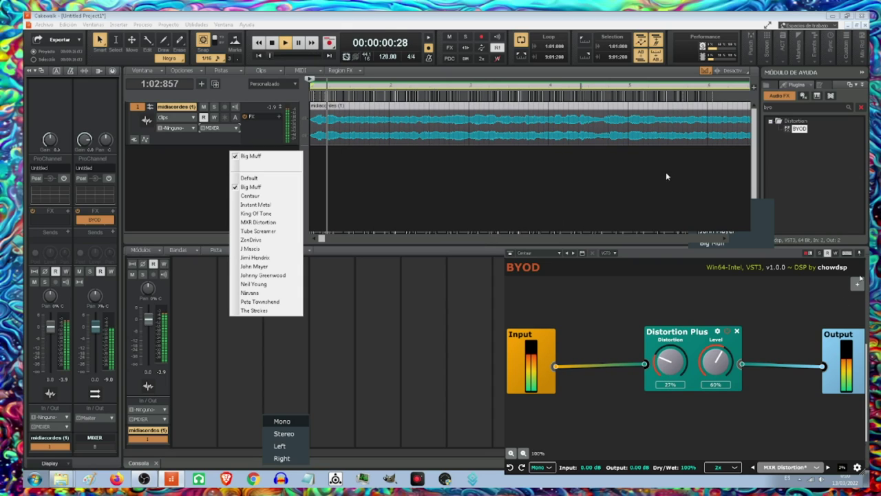
Add a Diode Clipper drive module and move it to just above the Distortion Plus module.
left_click(858, 283)
mouse_move(852, 289)
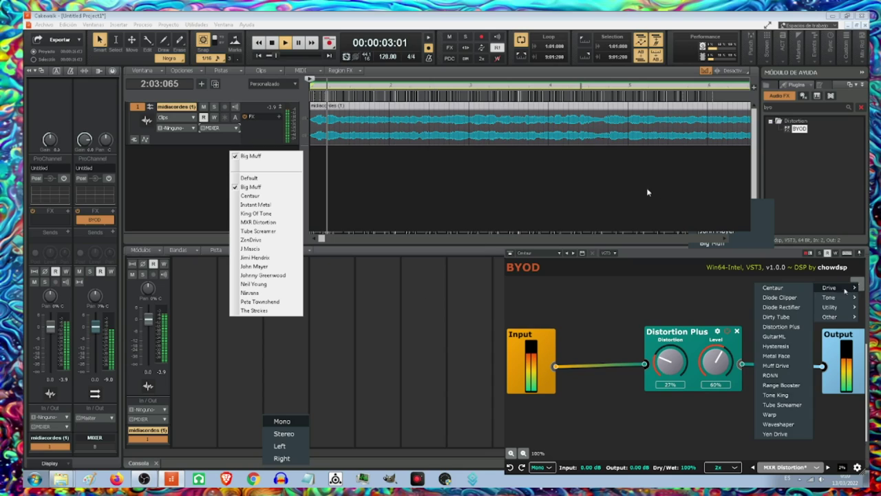
left_click(780, 297)
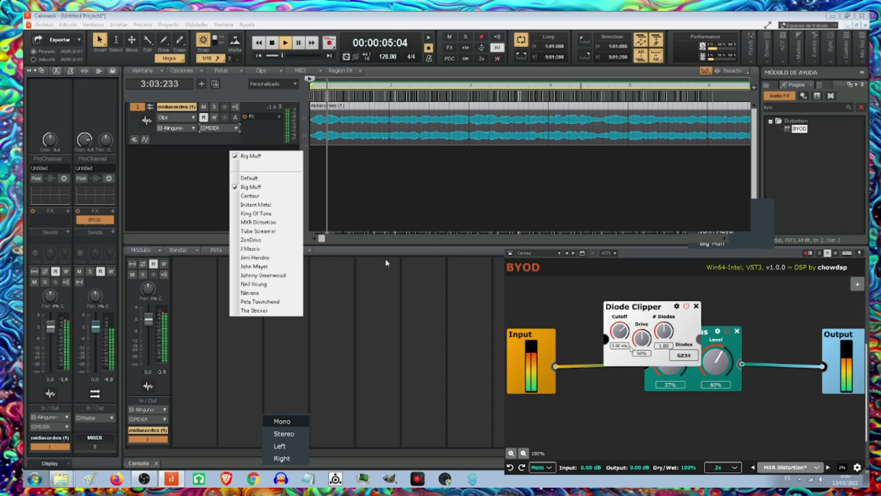
left_click_drag(640, 309, 639, 286)
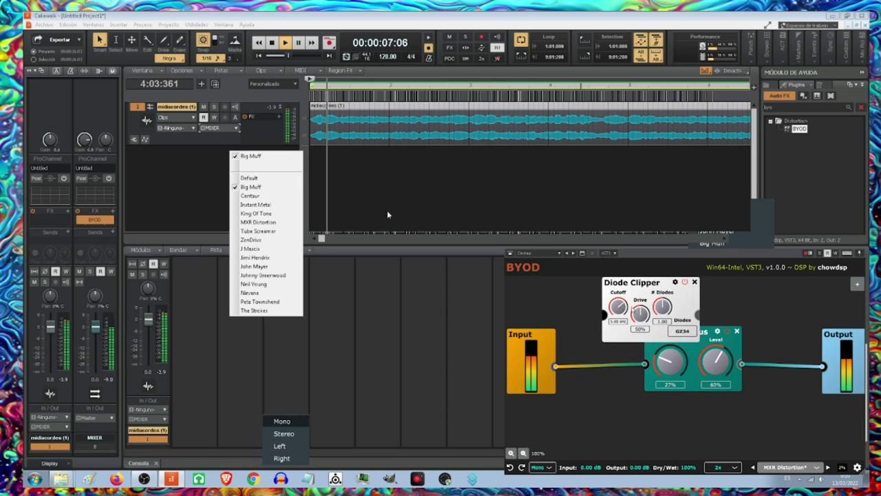
Unplug the Input from Distortion Plus, route it through the Diode Clipper, reposition that module between them, and stop playback.
left_click(644, 364)
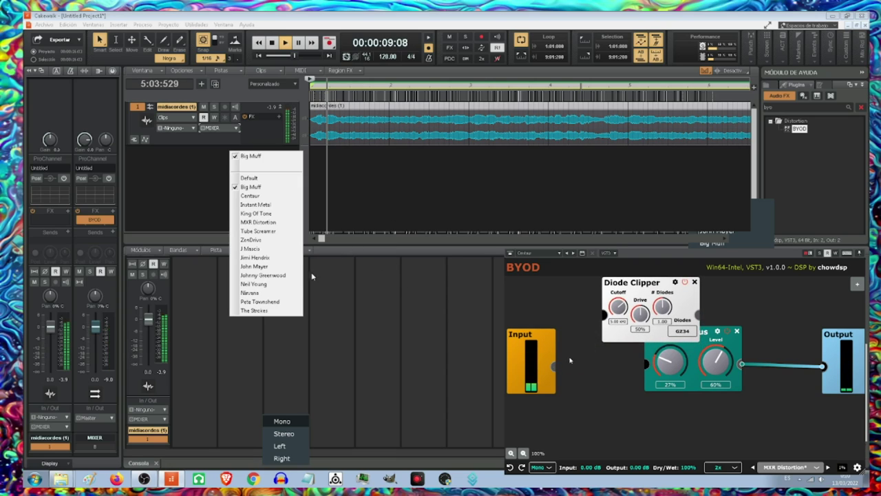
left_click_drag(556, 367, 588, 332)
left_click_drag(601, 318, 604, 316)
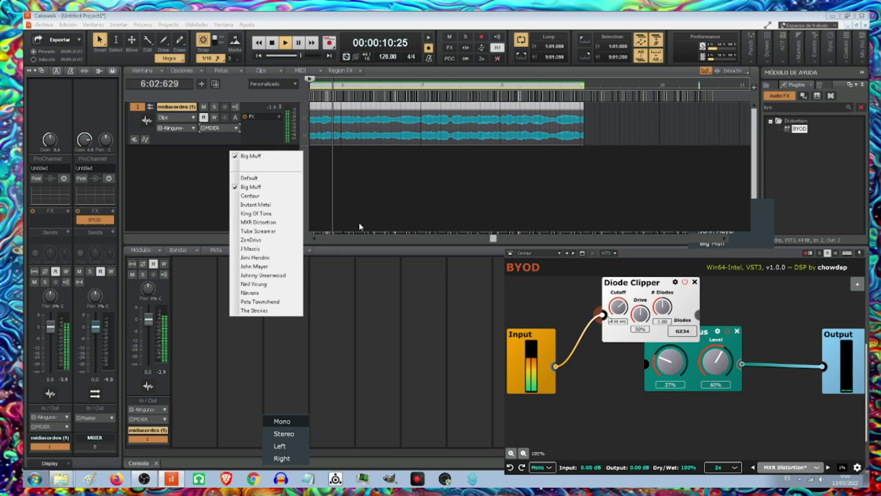
left_click_drag(652, 282, 601, 286)
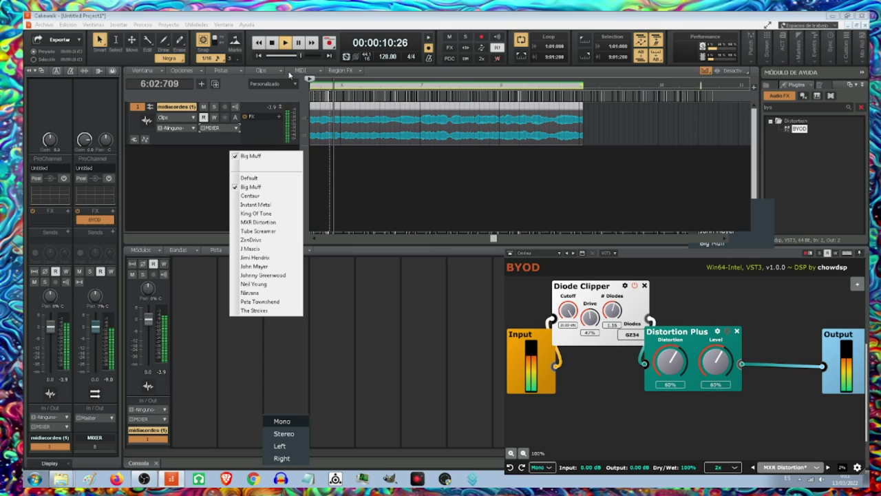
key("space")
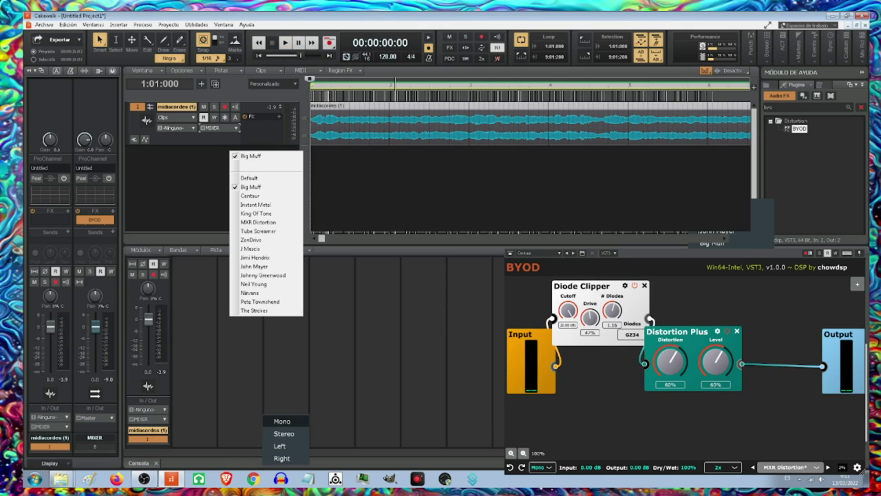
Load the Tube Screamer preset and play the track through it.
left_click(818, 469)
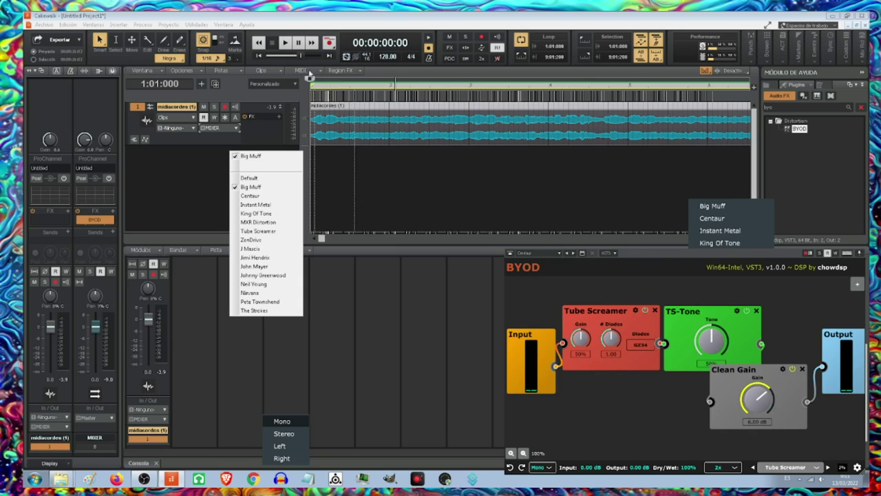
left_click(290, 46)
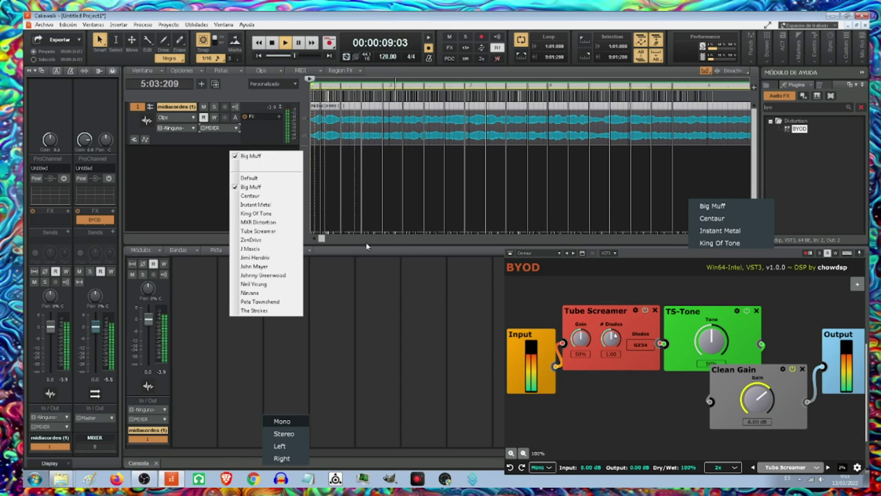
key("ctrl+Left")
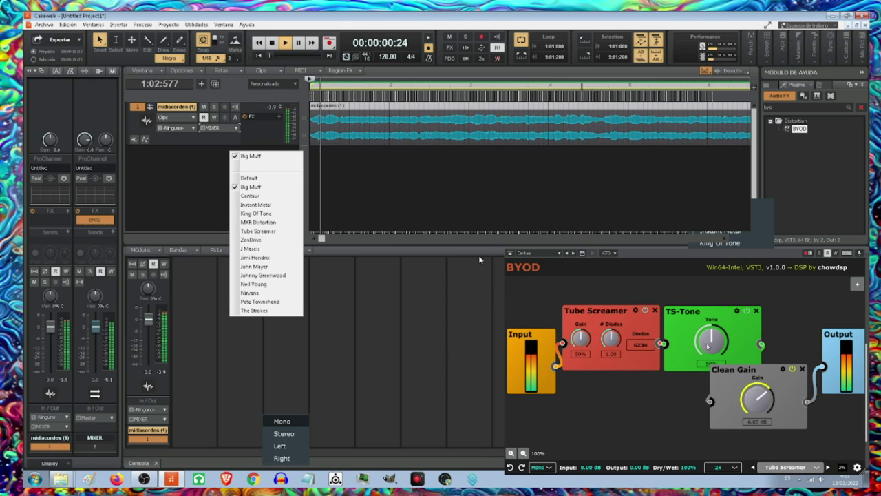
While the track plays, set TS-Tone's Tone to 56%, the Tube Screamer's diodes to 1N4148 and Clean Gain to 0.93 dB.
left_click_drag(706, 344, 704, 337)
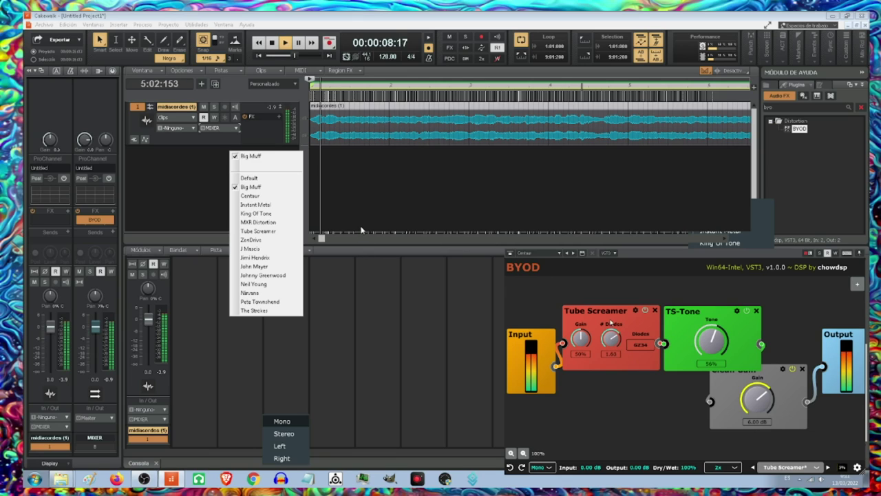
left_click(388, 253)
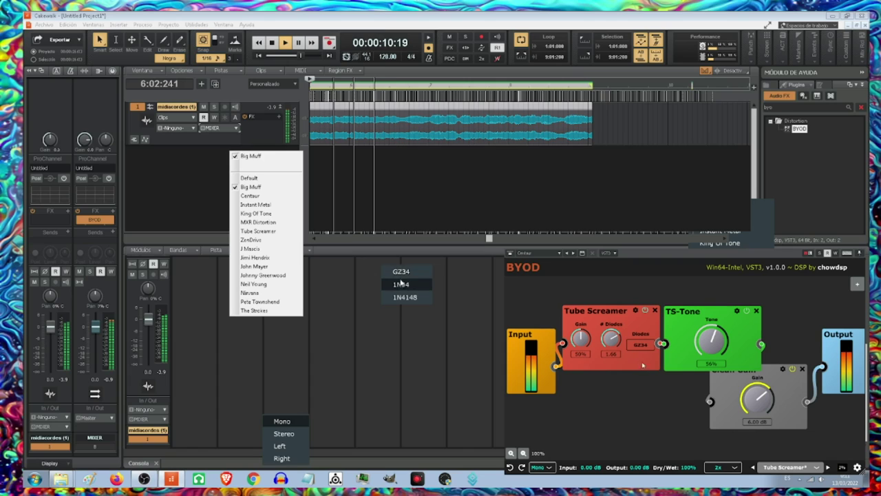
left_click(403, 287)
left_click(405, 296)
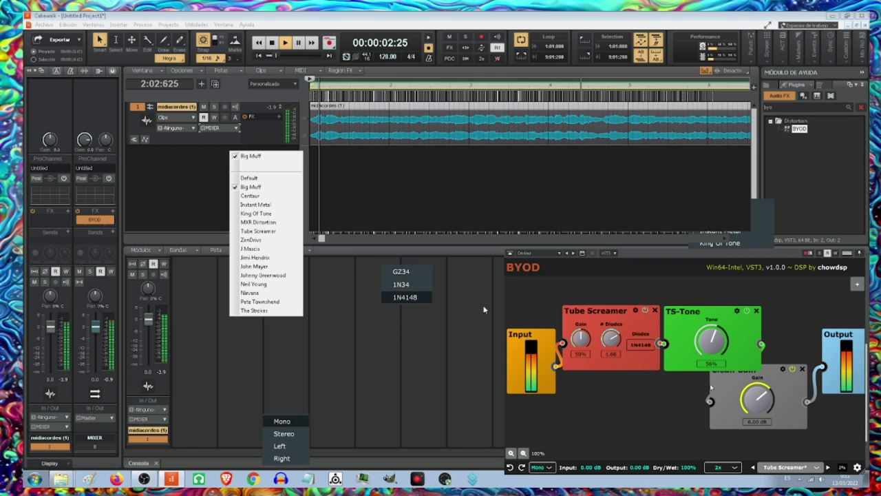
mouse_move(750, 403)
left_mouse_down()
mouse_move(754, 389)
mouse_move(751, 417)
left_mouse_up()
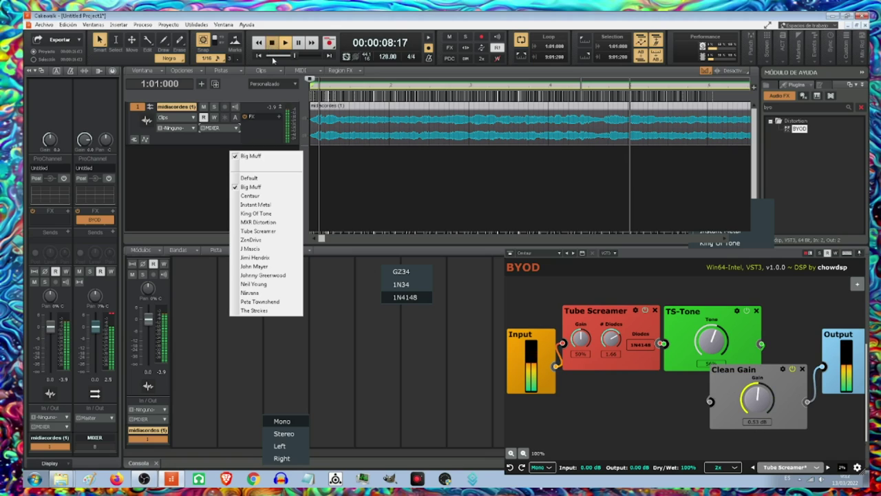
Load the ZenDrive preset and audition it on the track, stopping playback before and after.
left_click(271, 43)
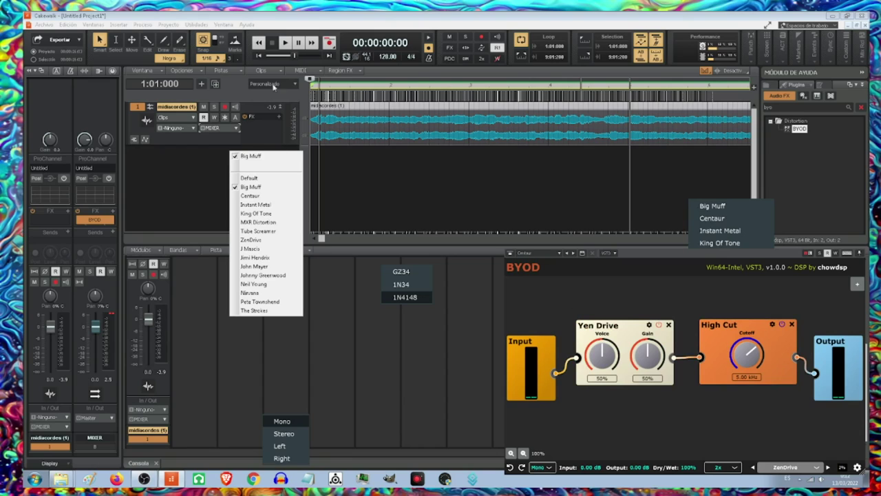
left_click(284, 43)
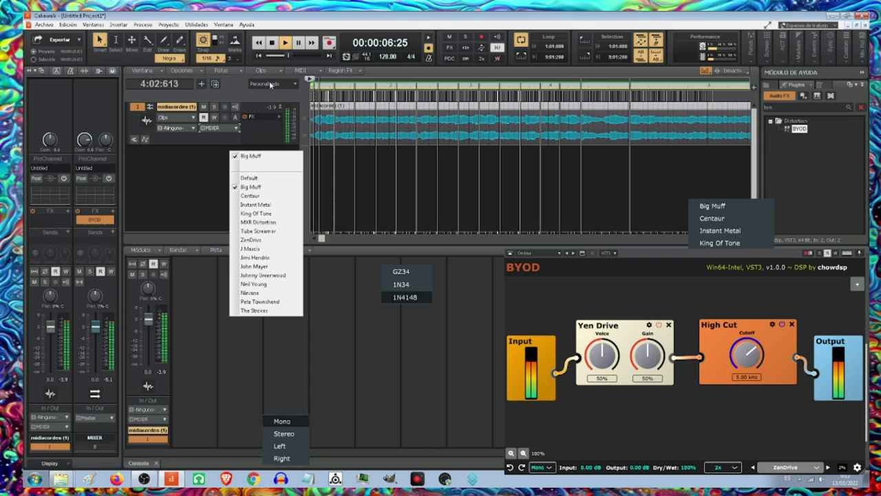
left_click(272, 42)
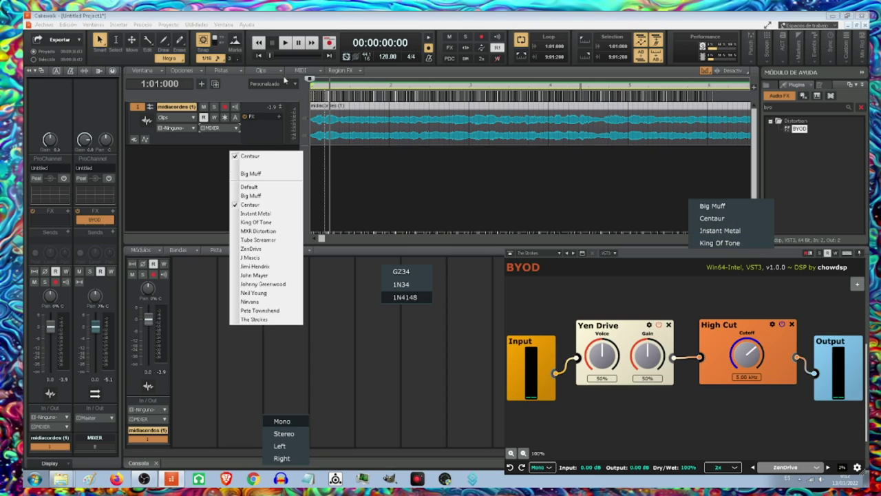
Load The Strokes preset and, during playback, set Bass Cleaner's Clean to 31% and the Tube Screamer's diodes to GZ34.
left_click(285, 43)
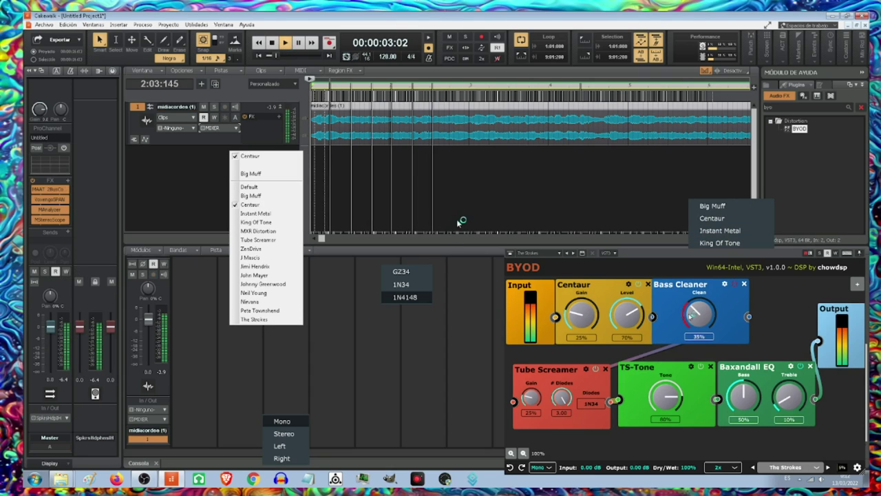
left_click_drag(703, 314, 667, 328)
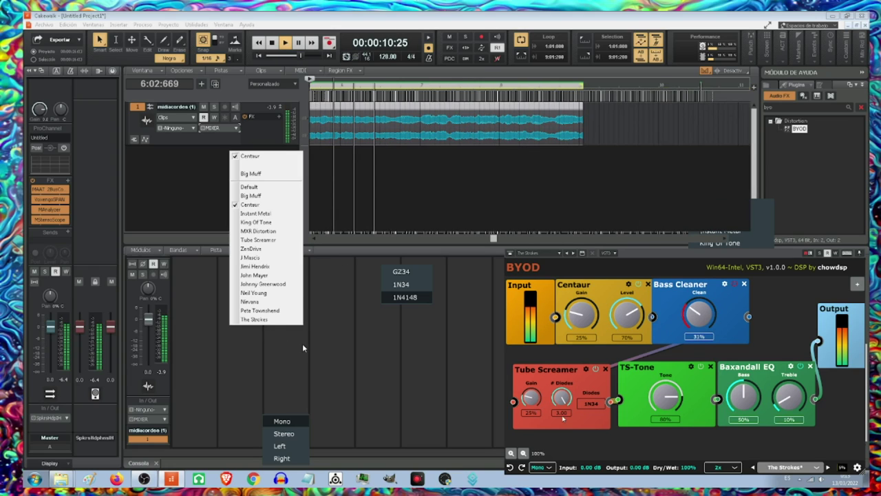
left_click(590, 406)
left_click(340, 342)
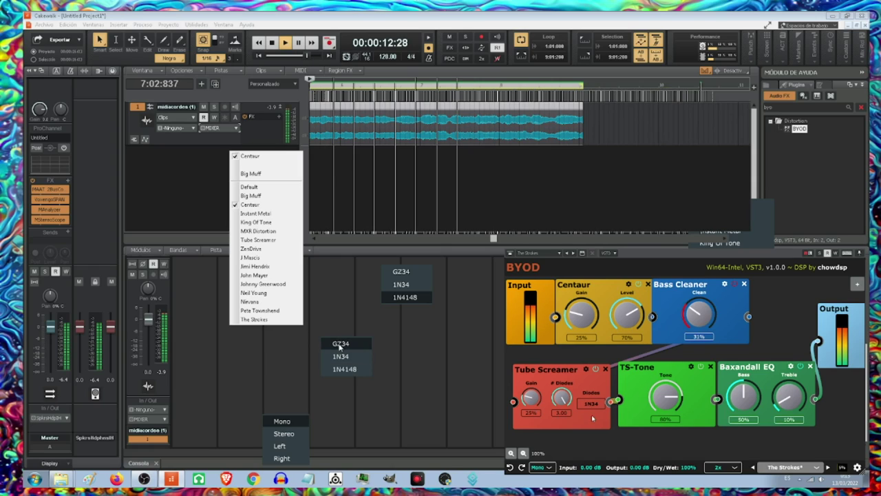
Set TS-Tone's Tone to 23% and the Baxandall EQ's Bass to 67% and Treble to 46%, and stop playback.
left_click_drag(667, 409, 664, 447)
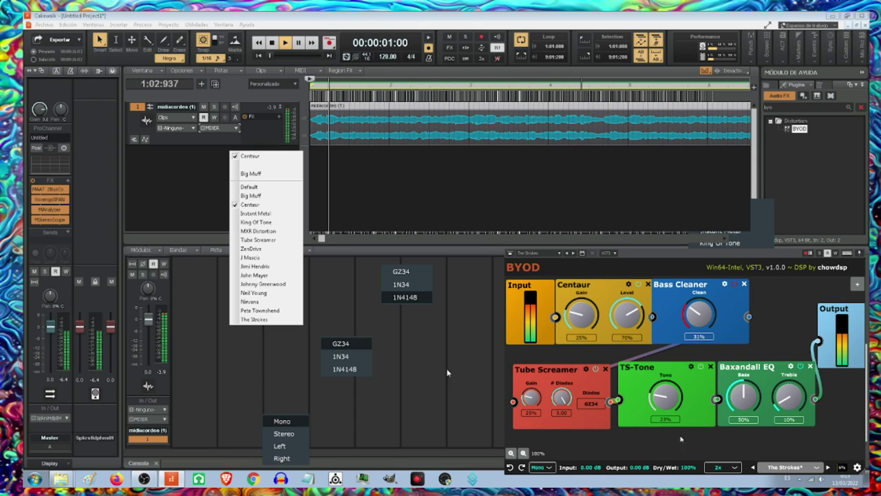
left_click_drag(743, 395, 738, 387)
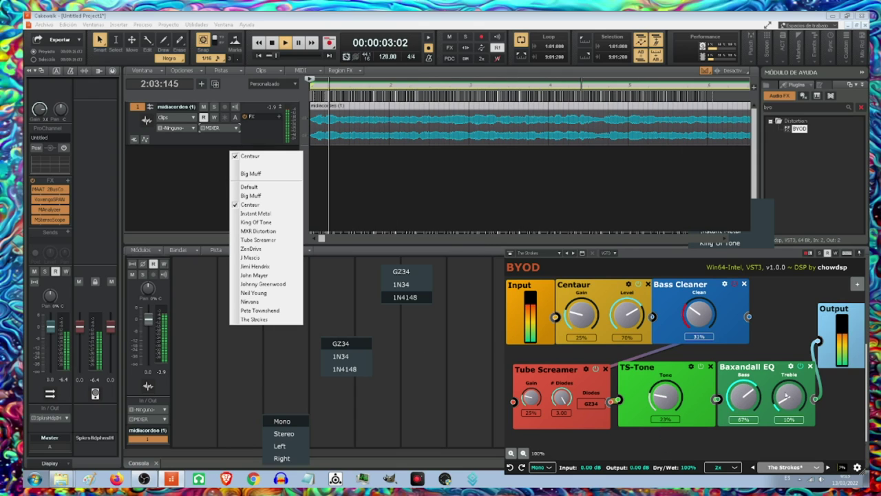
left_click_drag(789, 399, 791, 368)
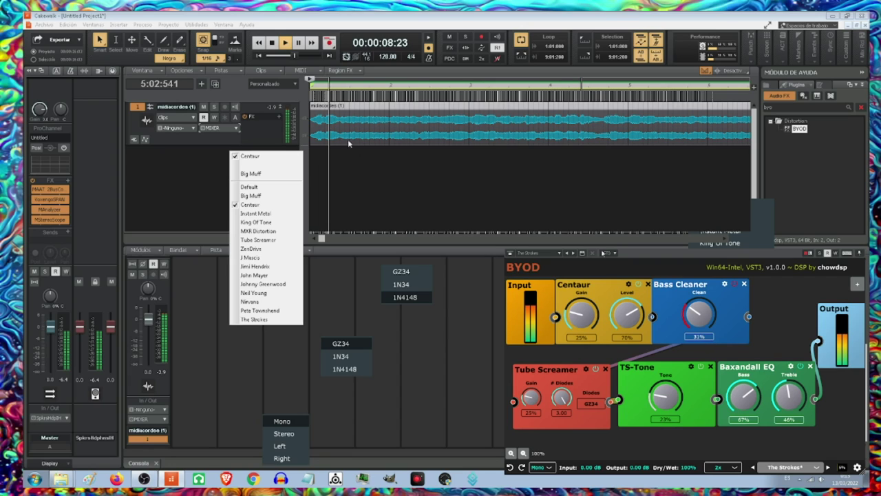
left_click(272, 43)
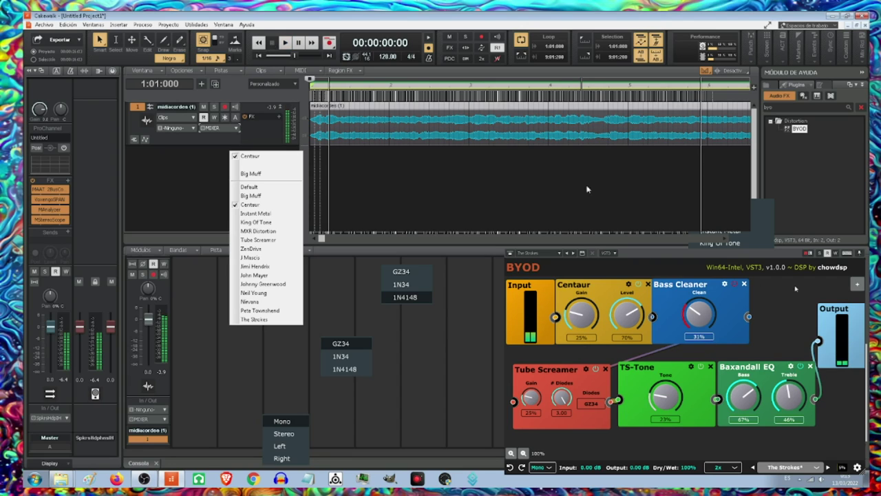
Load the J Mascis preset and audition it on the track from start to stop.
left_click(816, 471)
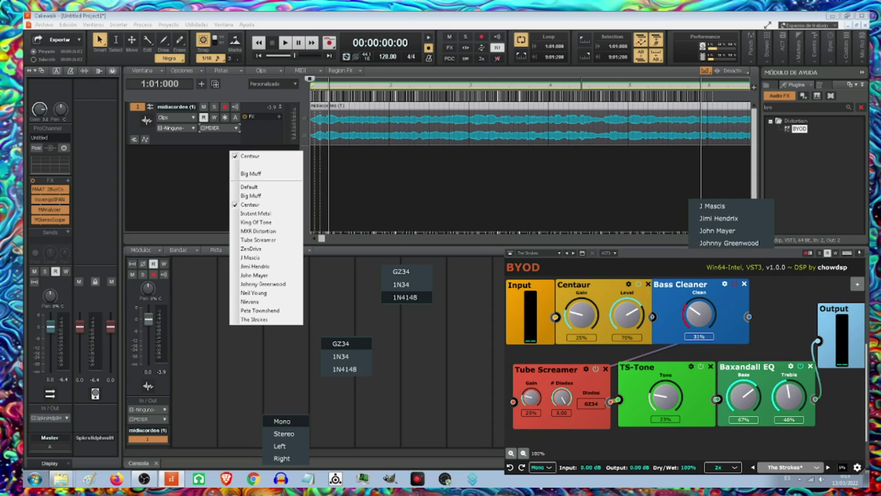
left_click(713, 206)
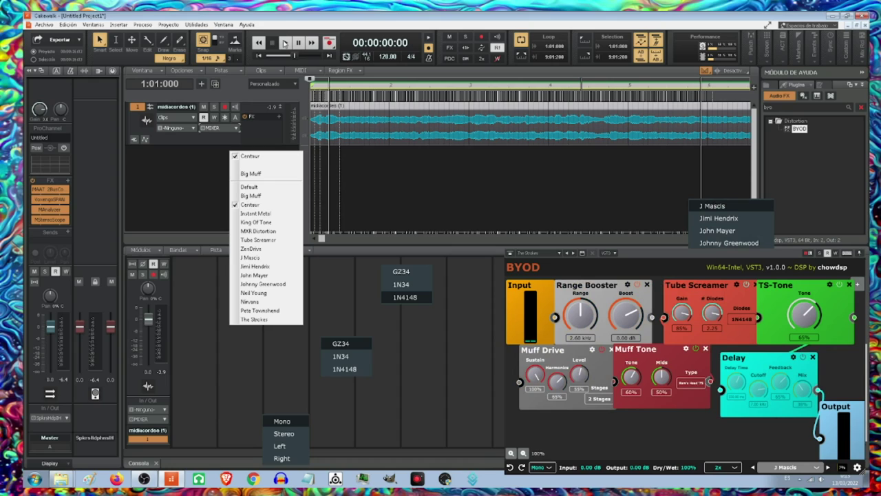
left_click(286, 43)
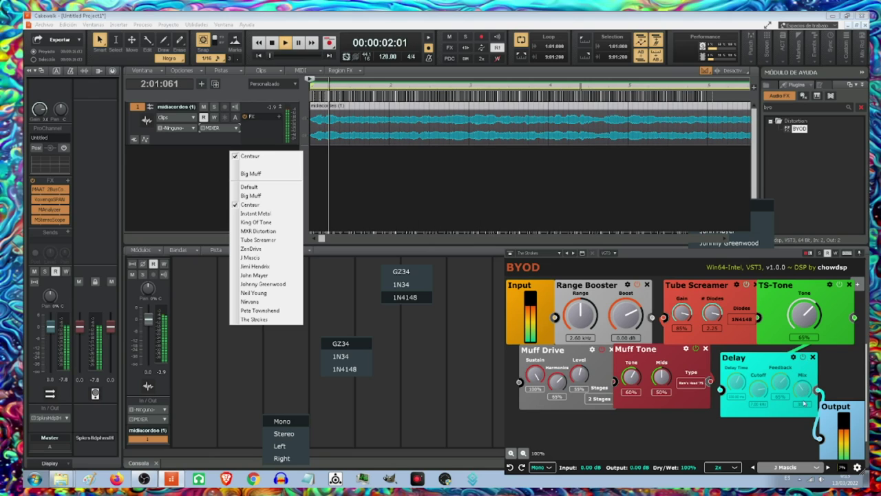
left_click(272, 43)
Remove the cable feeding the Delay from TS-Tone, connect Muff Tone's output to it instead, and choose the Lo-Fi delay type.
left_click(804, 374)
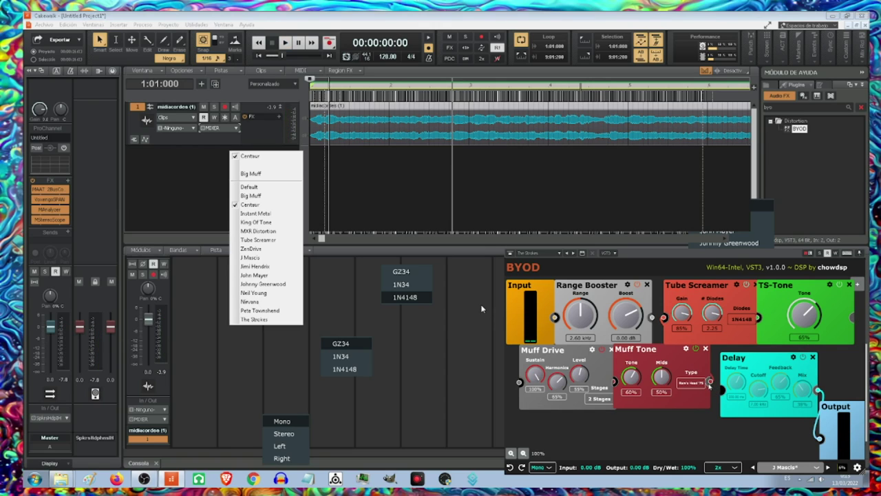
left_click_drag(710, 380, 726, 395)
left_click(793, 357)
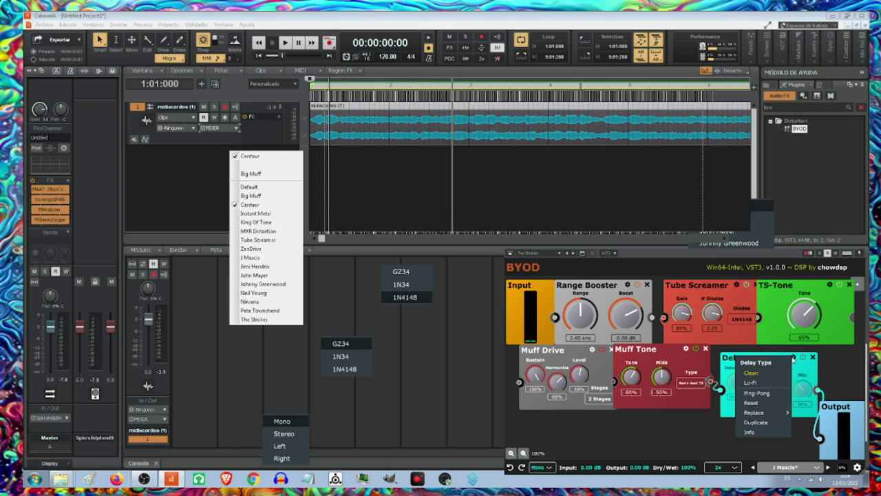
left_click(755, 386)
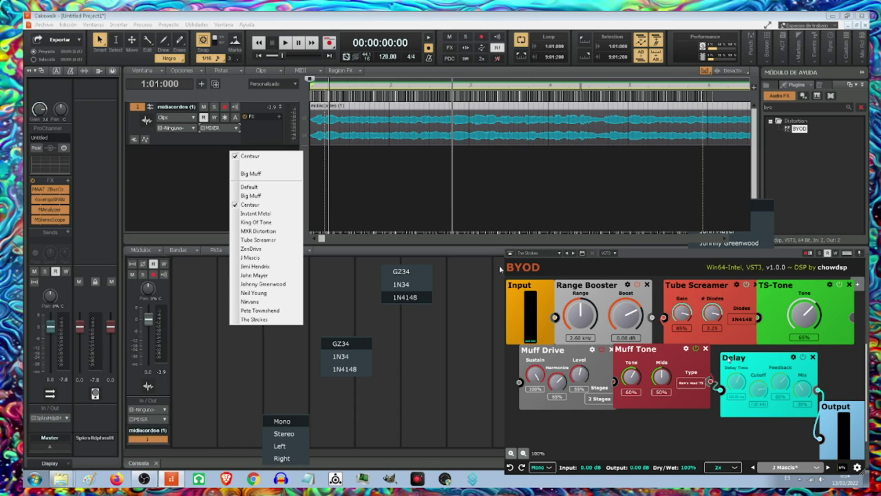
Play the track and set Muff Tone's type to Triangle and Muff Drive to 1 Stage.
left_click(285, 42)
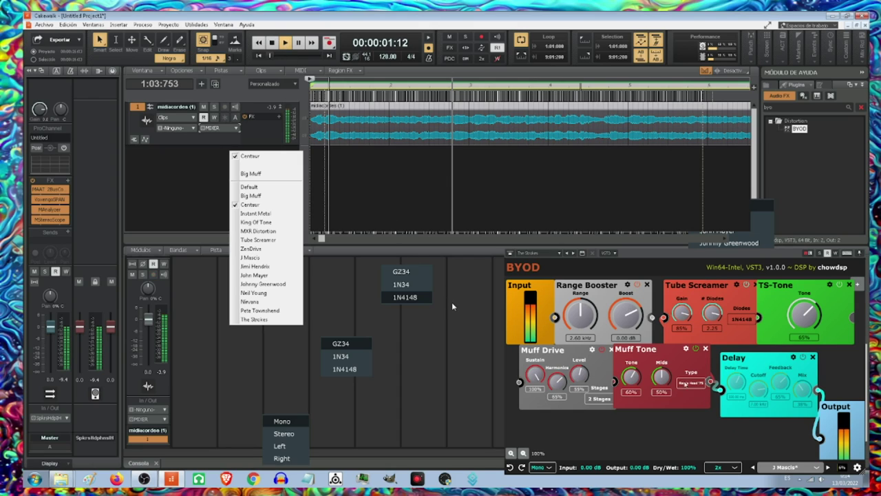
left_click(688, 387)
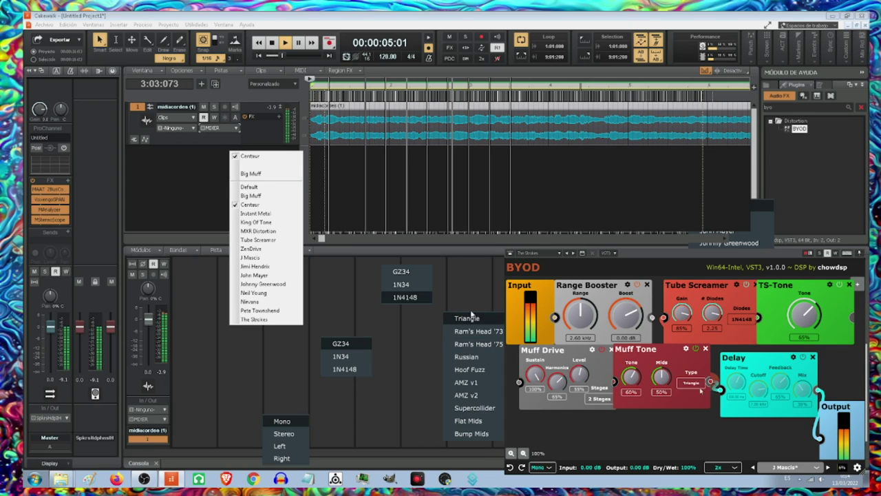
left_click(599, 398)
left_click(599, 413)
Switch the plugin's processing to Stereo, listen to the result, and stop playback.
left_click(543, 468)
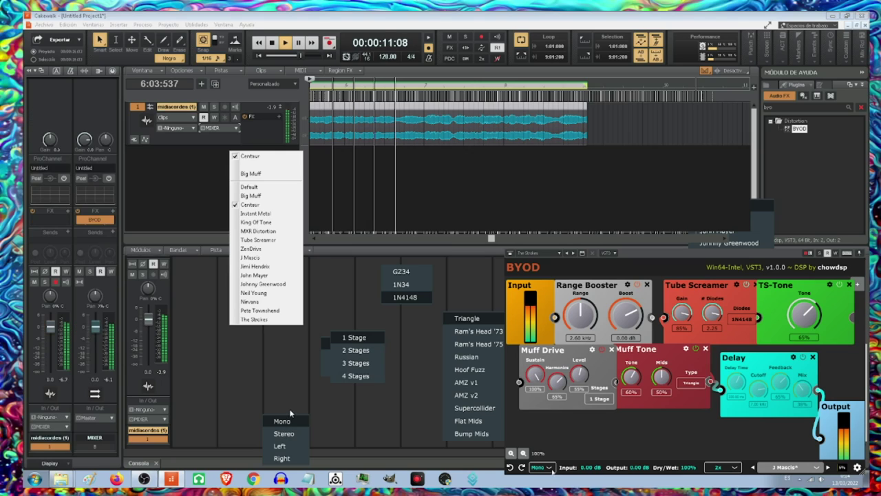
left_click(282, 434)
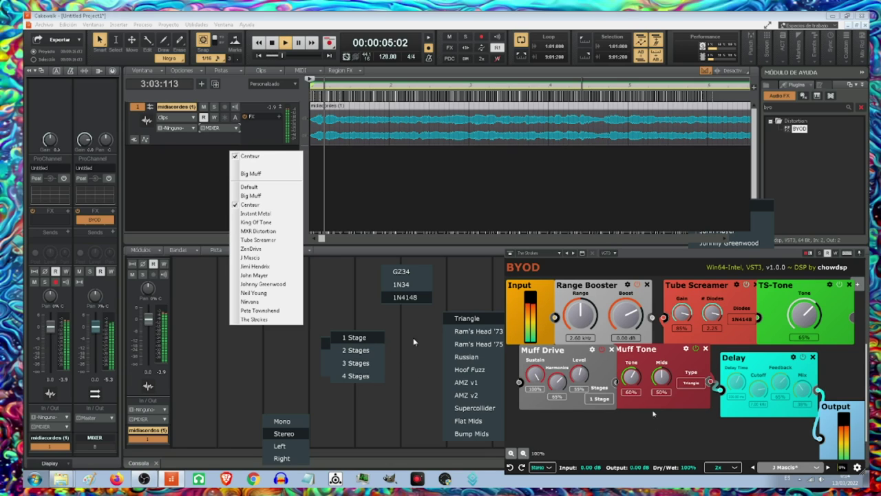
left_click(272, 43)
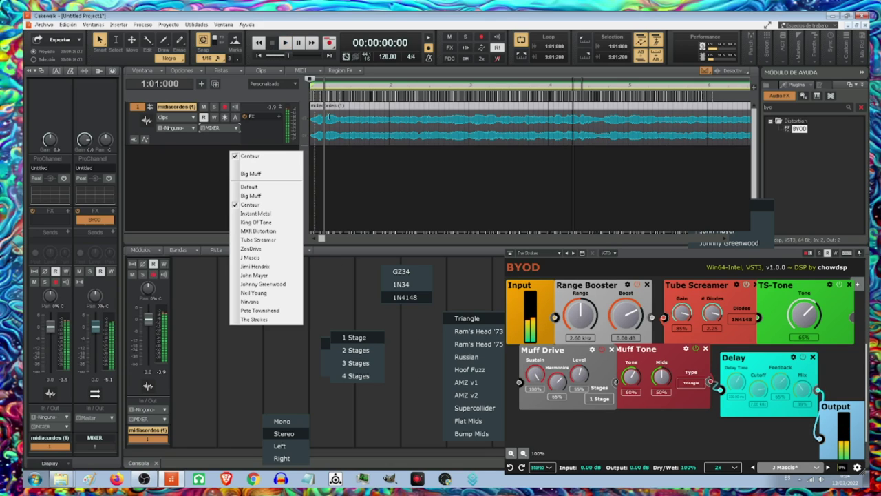
Load the Jimi Hendrix preset and play the track through it.
left_click(820, 470)
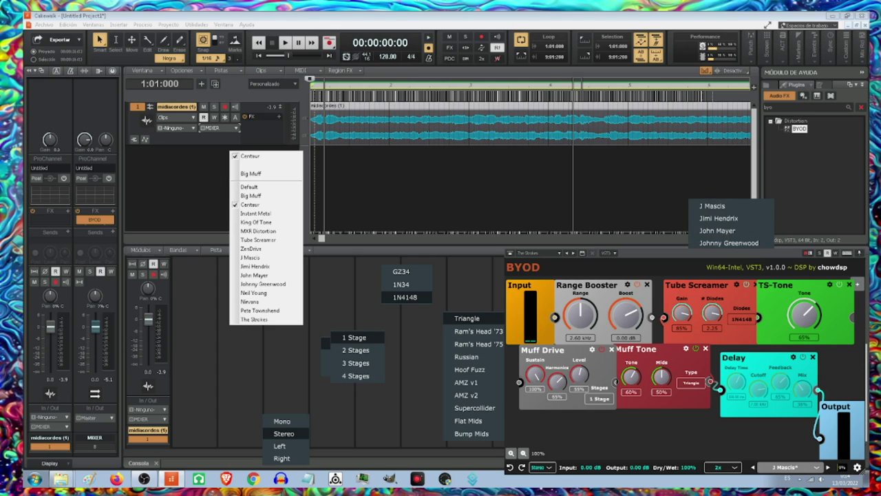
left_click(719, 218)
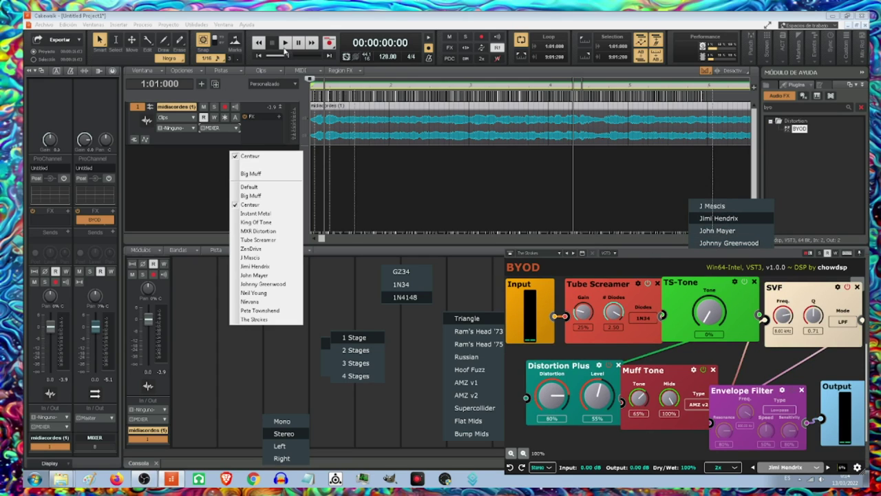
left_click(285, 47)
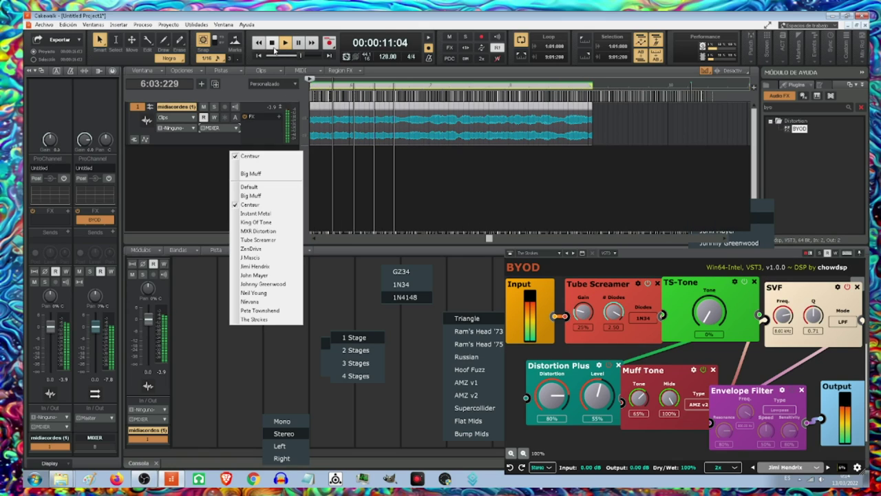
Stop playback and add the A Major Pentatonic 4 clip from the MIDI Groove Clips Scales folder as a new track.
left_click(271, 42)
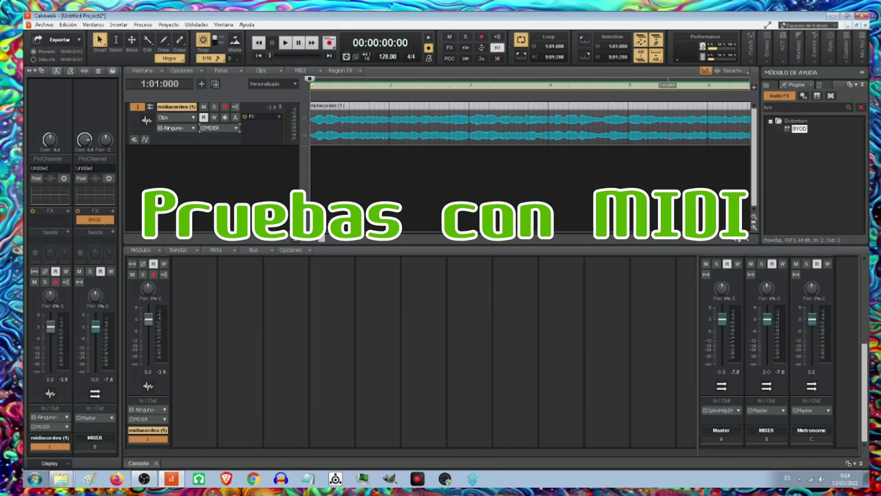
left_click(767, 85)
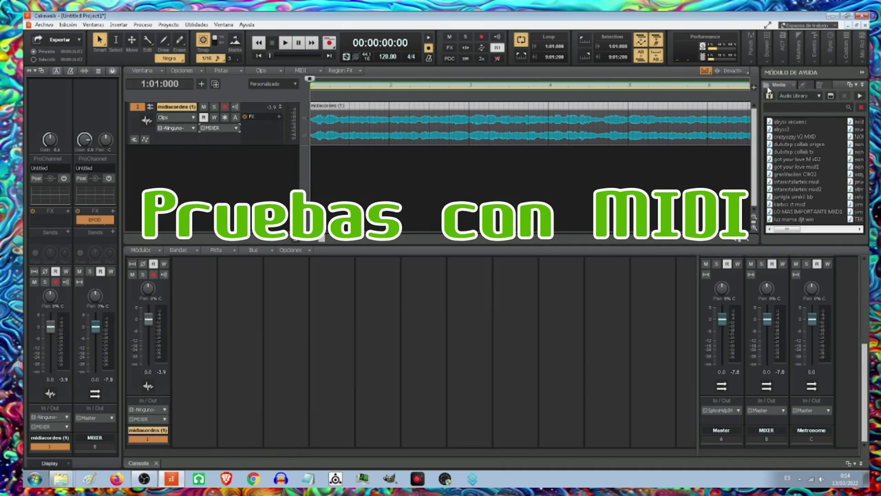
left_click(820, 98)
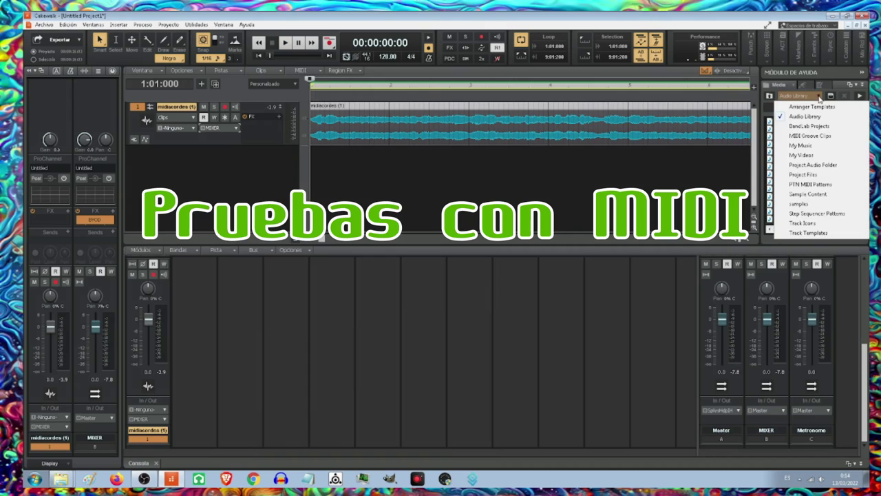
left_click(813, 137)
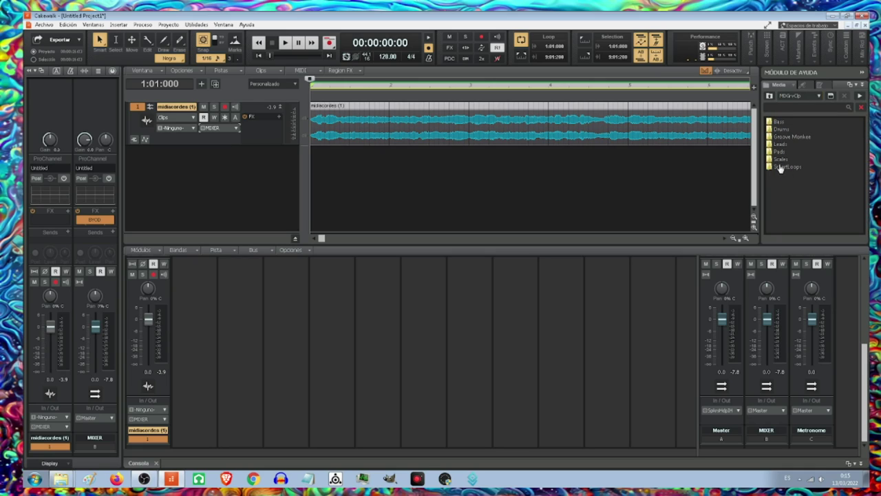
double_click(778, 159)
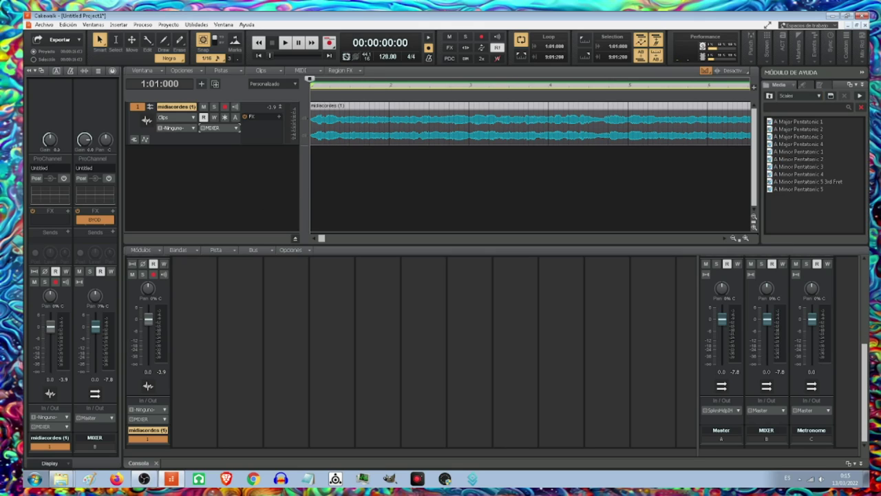
left_click_drag(793, 146, 323, 173)
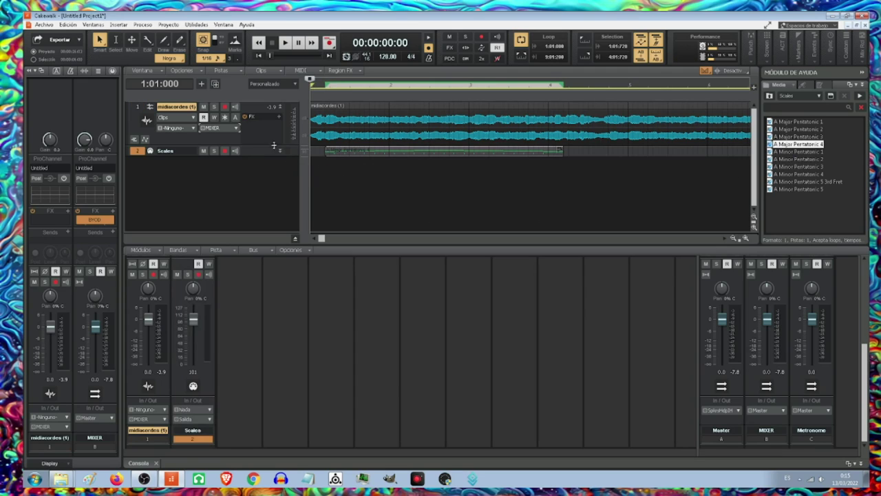
Mute the midiacordes (1) track, repeat the A Major Pentatonic 4 clip twice on the Scales track, and trim the last copy to the audio's end.
left_click(204, 106)
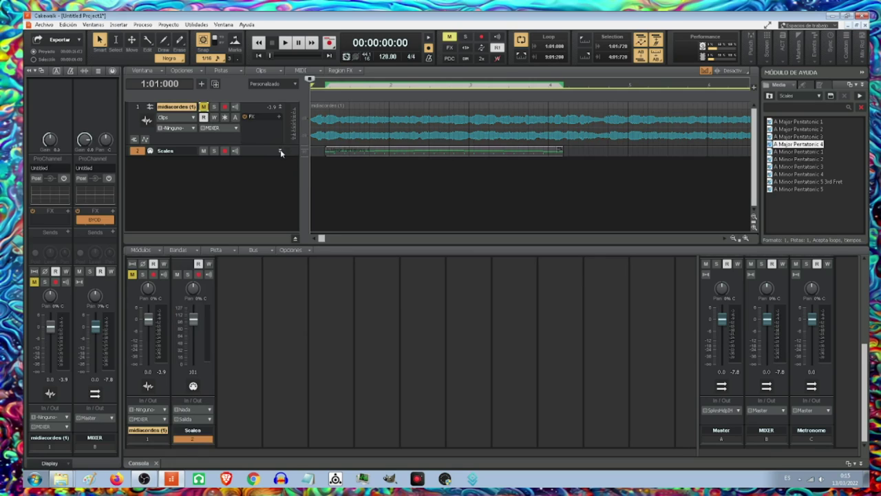
left_click(280, 152)
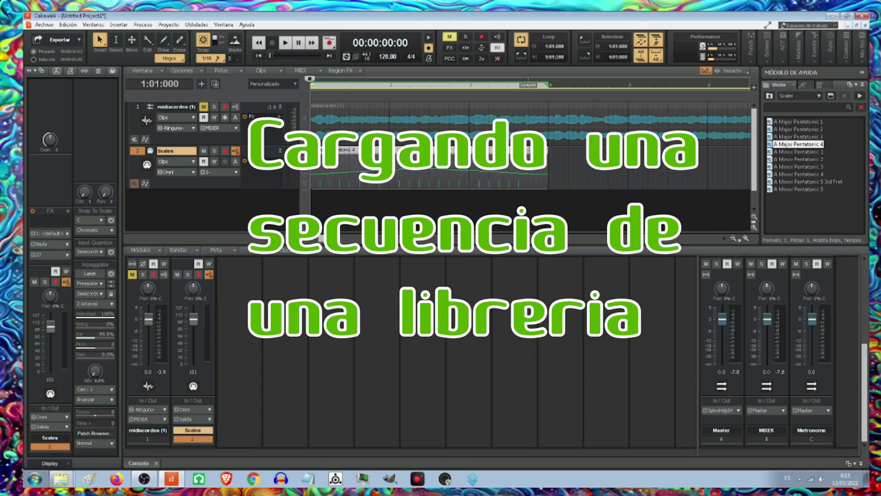
right_click(529, 150)
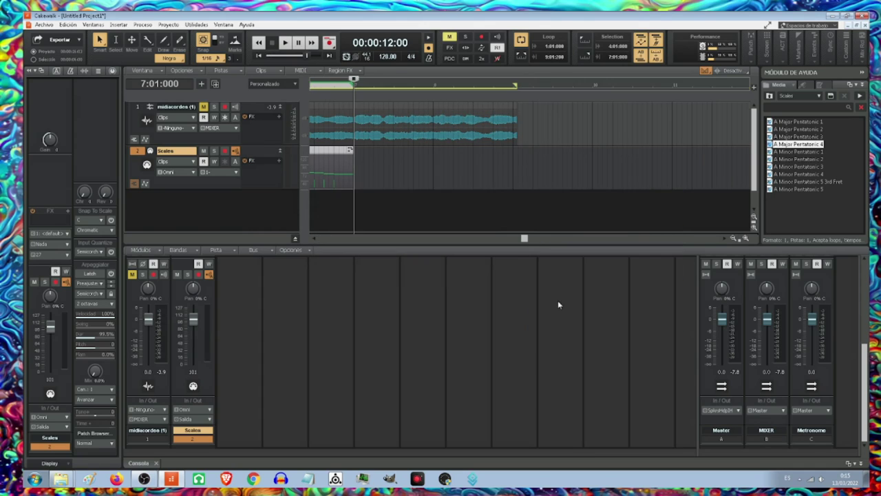
right_click(335, 150)
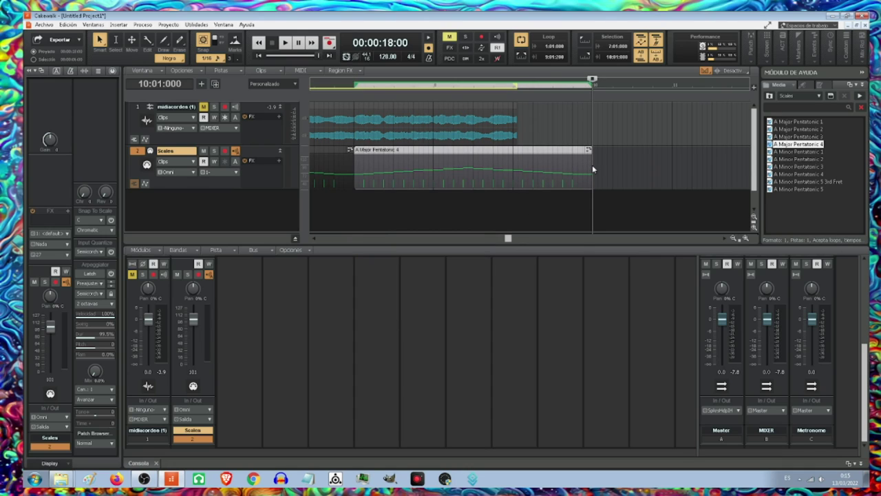
left_click_drag(590, 165, 513, 168)
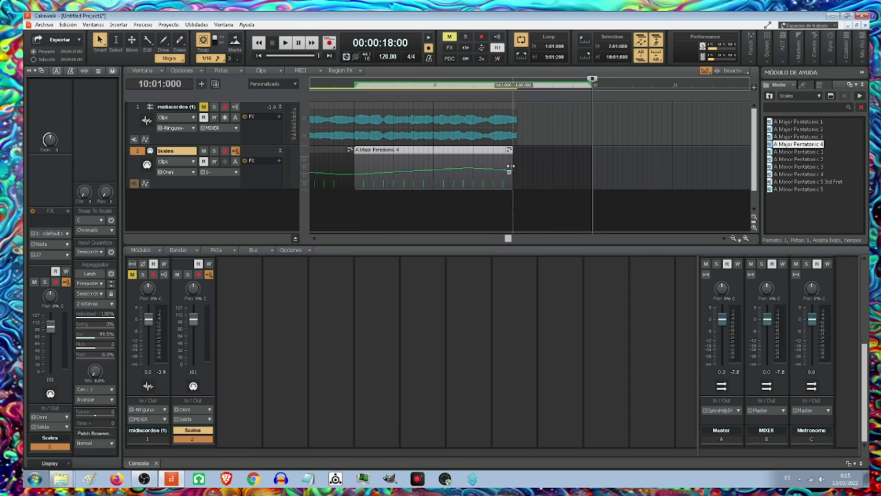
left_click(507, 212)
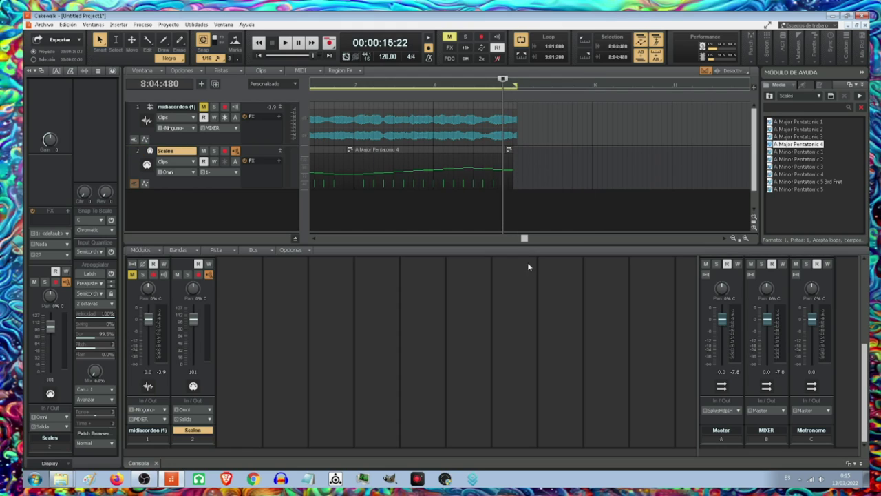
left_click_drag(511, 166, 518, 166)
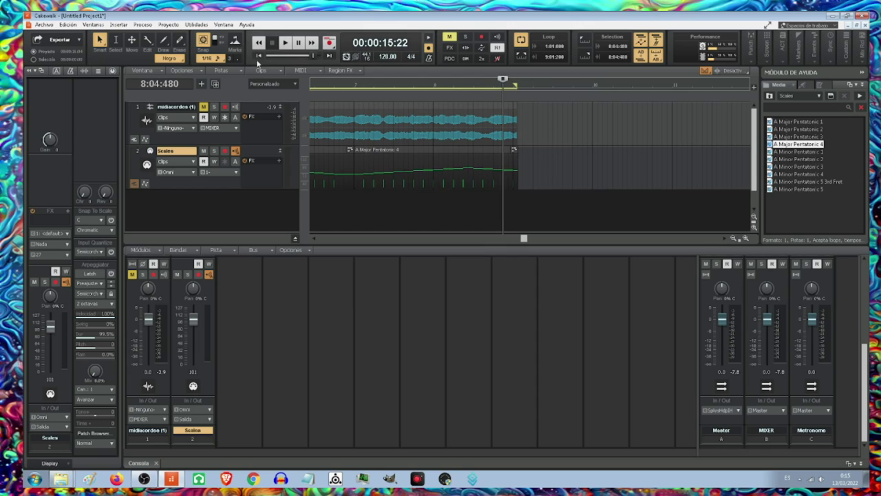
left_click(258, 43)
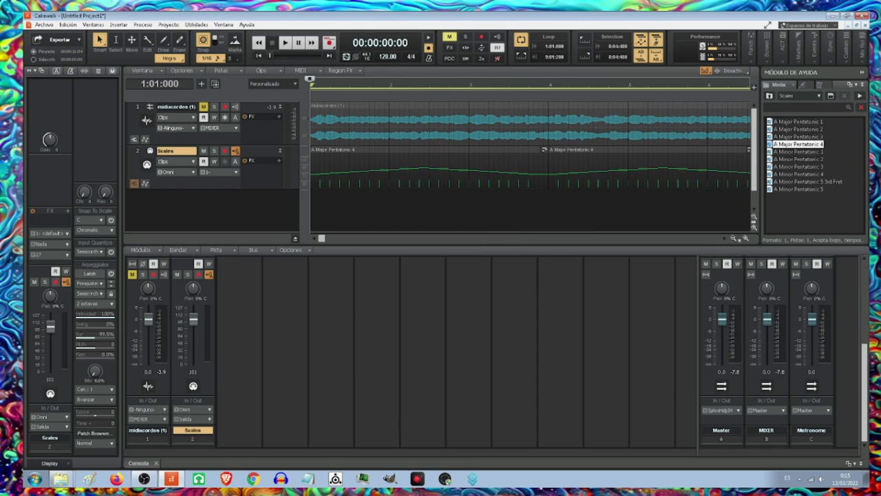
Hide the console, insert the Surge synth as a simple instrument track, and play the project briefly to audition it.
left_click(860, 464)
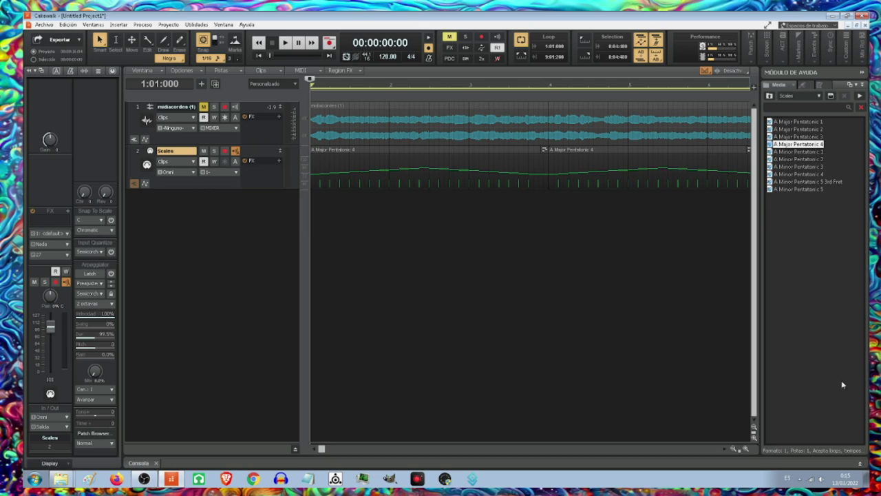
left_click(801, 86)
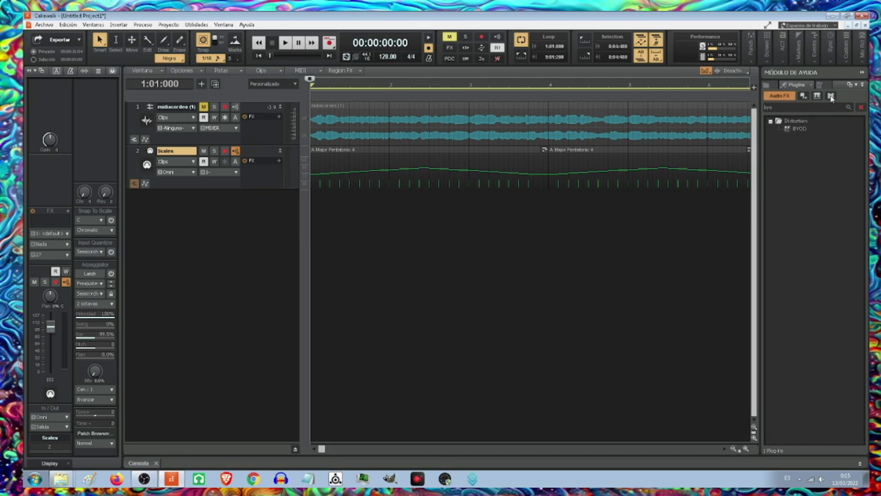
left_click(818, 95)
left_click(788, 108)
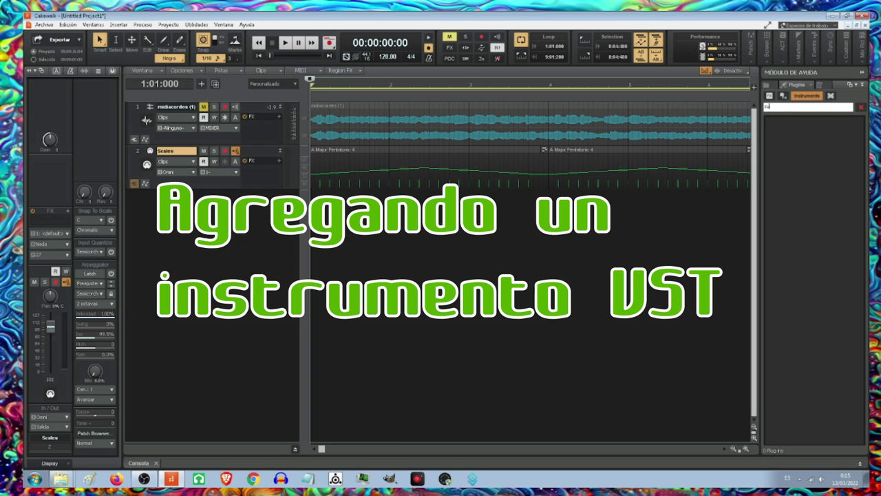
left_click(799, 130)
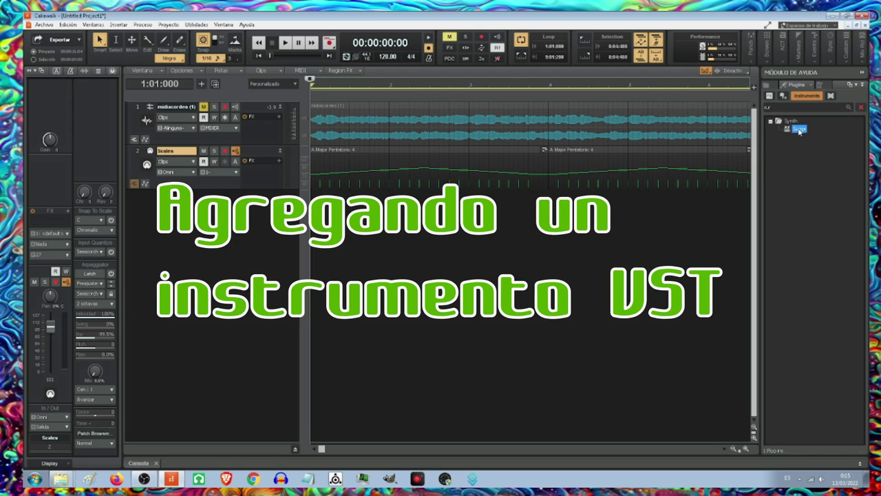
left_click_drag(192, 222, 130, 195)
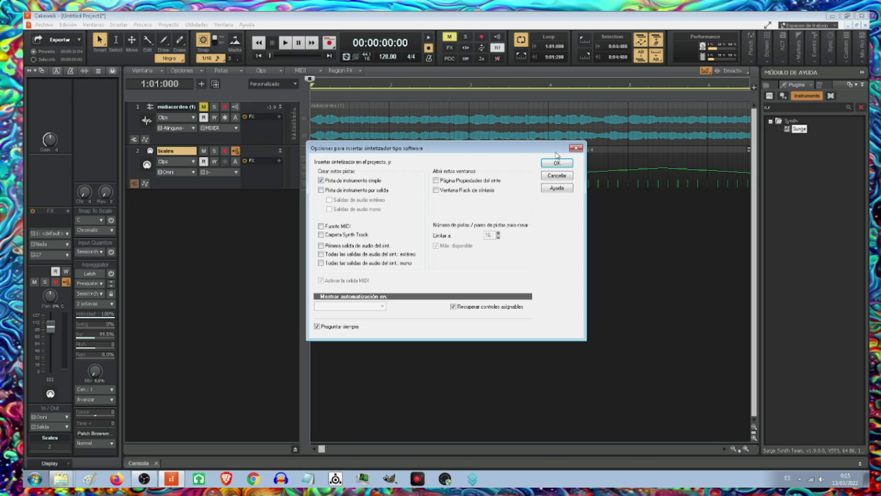
left_click(557, 162)
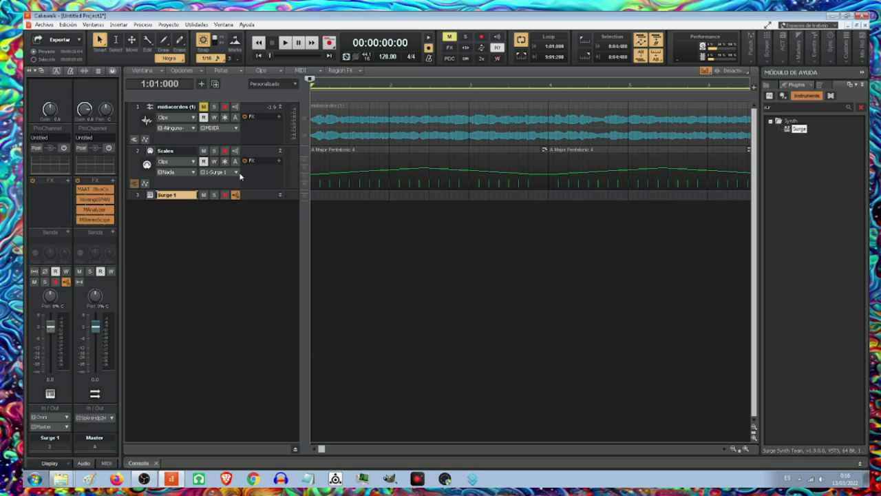
left_click(286, 44)
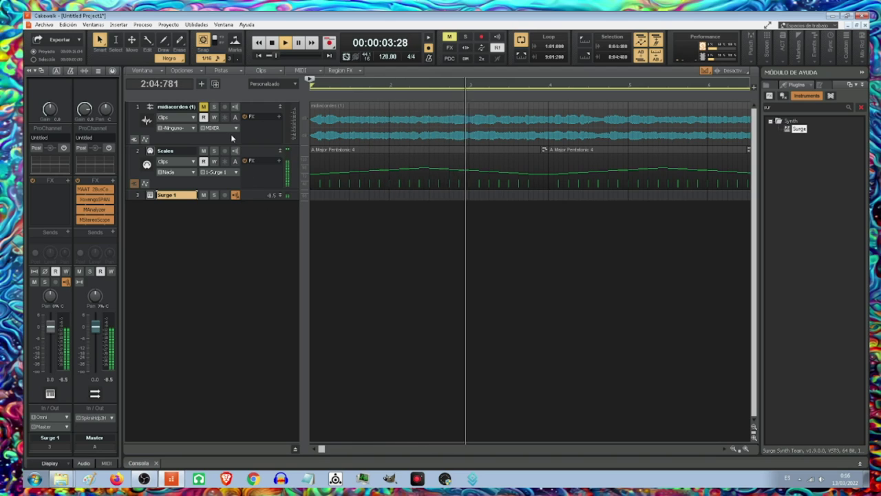
key("space")
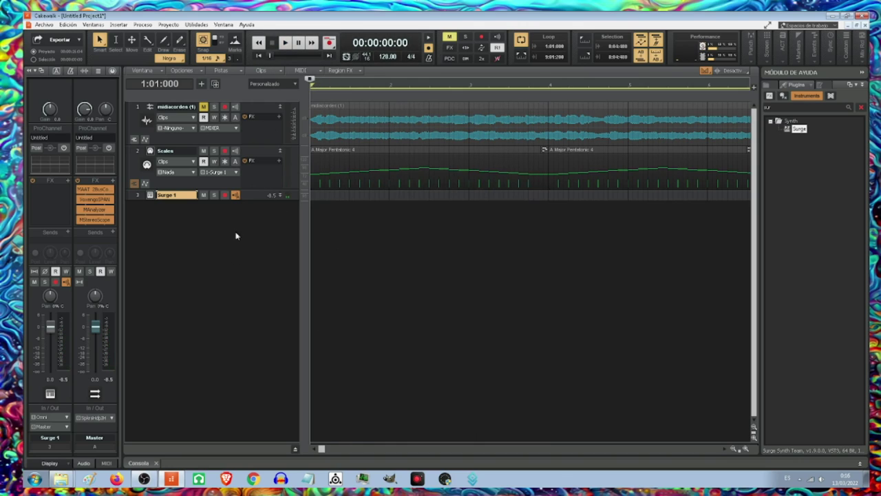
Move all three A Major Pentatonic 4 clips from the Scales track to the Surge 1 track at the same positions.
left_click(348, 149)
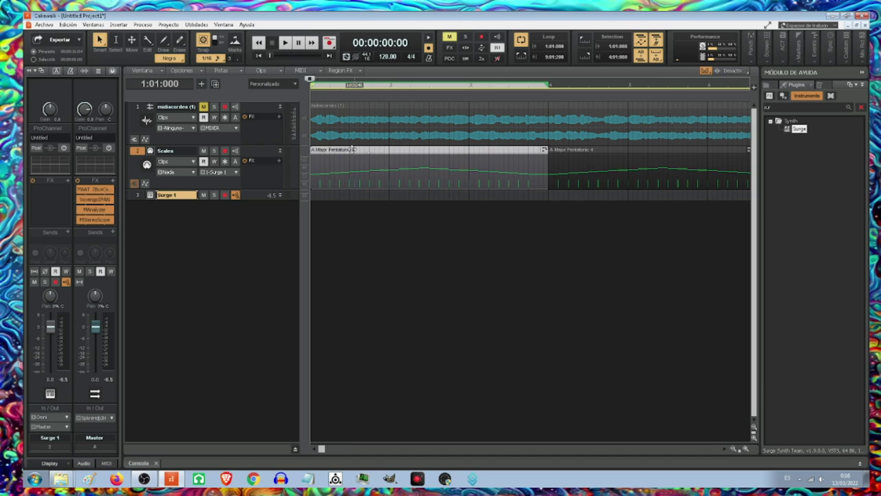
left_click(734, 448)
left_click(734, 448)
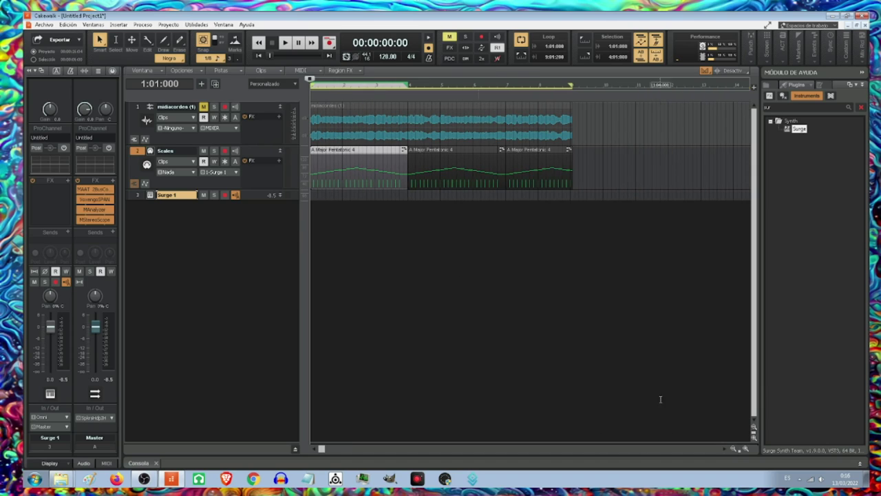
left_click(441, 153, "ctrl")
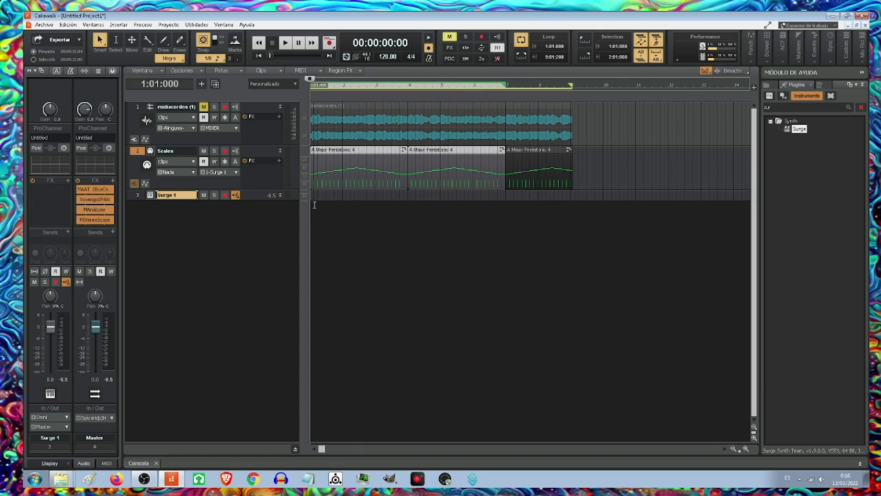
left_click(279, 196)
left_click_drag(351, 150, 349, 202)
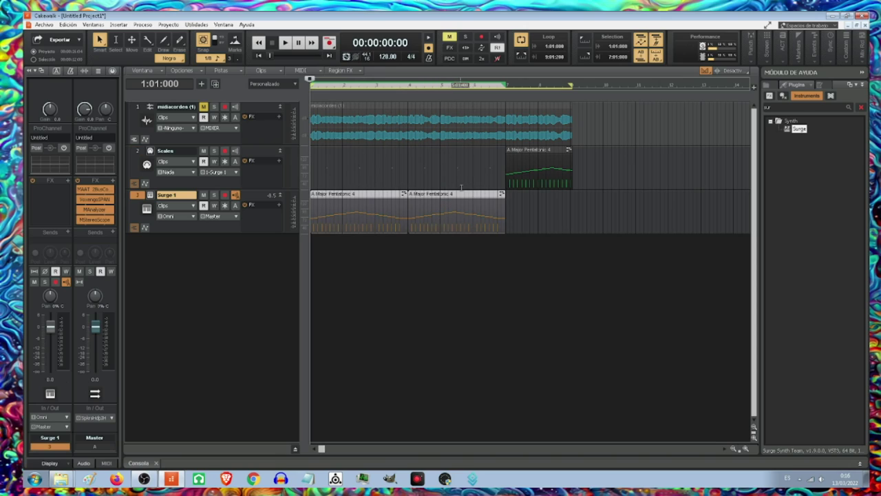
left_click(518, 151)
left_click_drag(518, 151, 518, 195)
left_click(501, 168)
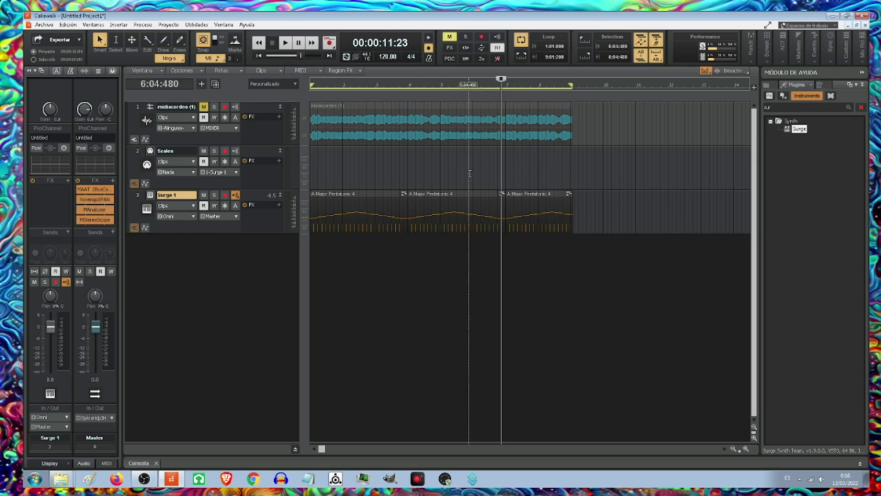
Return to the project start, listen to the Surge 1 track, and stop playback.
left_click(260, 55)
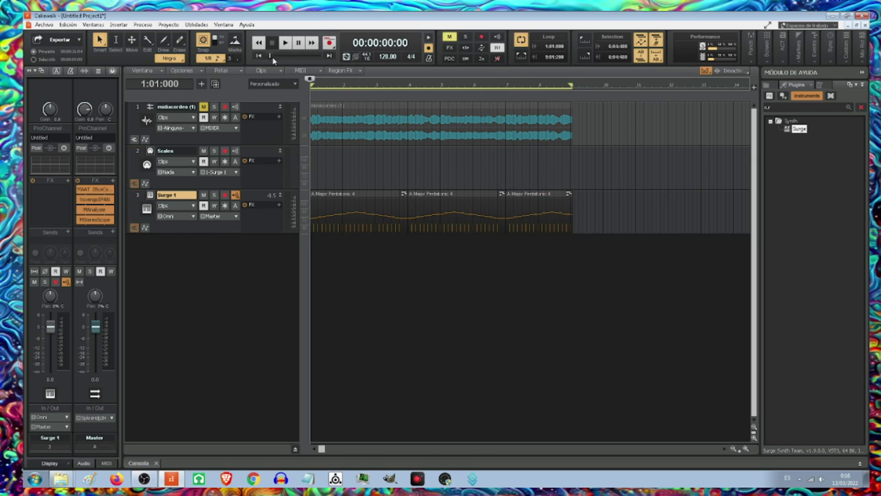
left_click(283, 43)
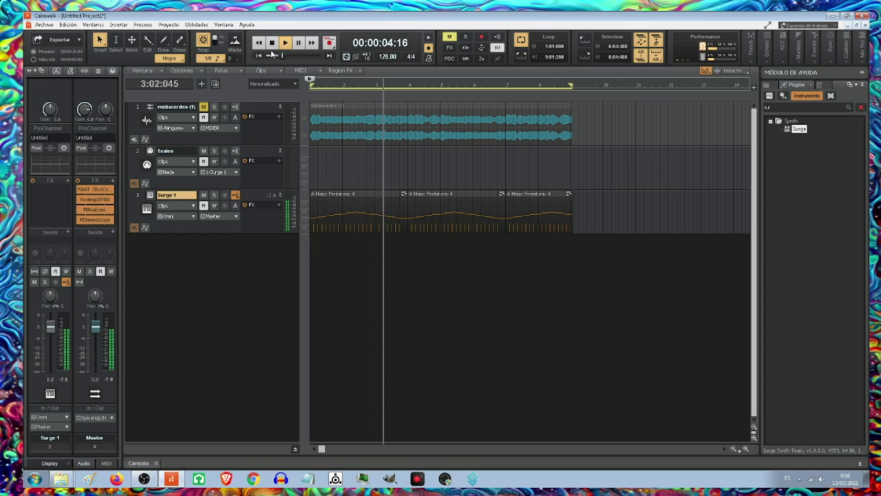
key("space")
Search the instrument plugins for "electr" and insert DSK ElectriK Guitar (32-bit) as a simple instrument track.
double_click(790, 107)
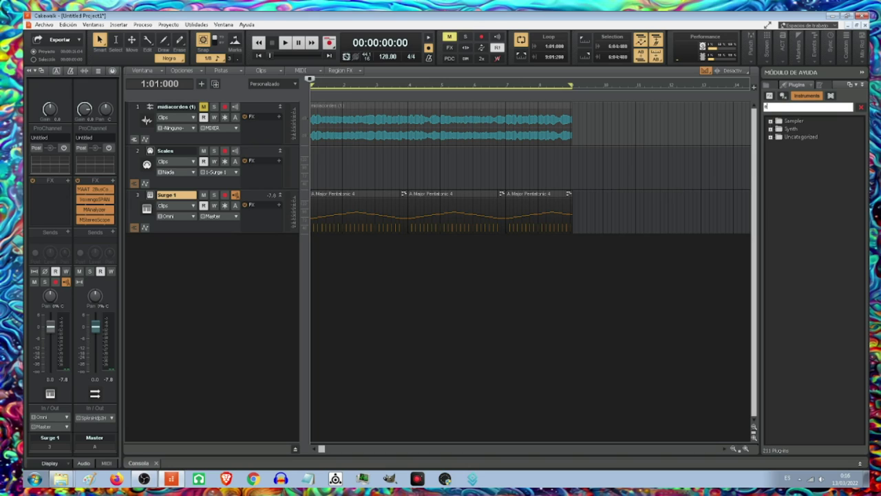
type("elect")
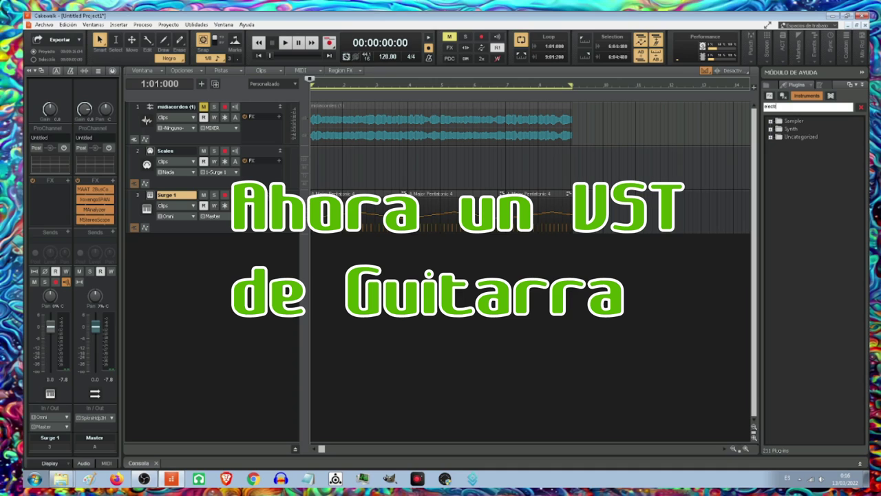
type("r")
left_click_drag(788, 132, 629, 172)
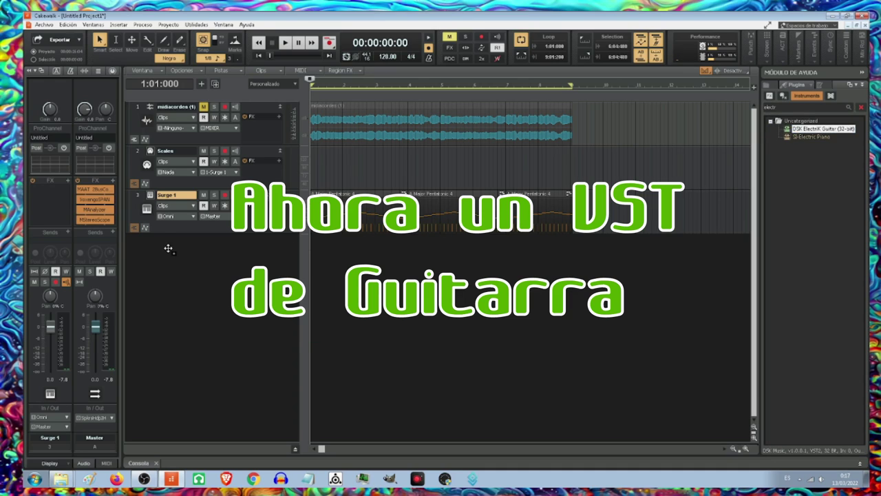
left_click_drag(168, 248, 261, 248)
left_click(557, 164)
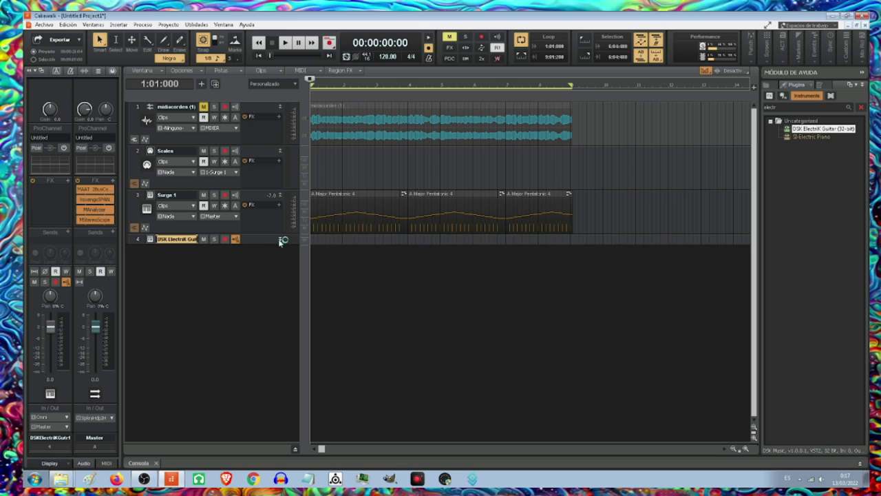
Copy the three A Major Pentatonic 4 clips from the Surge 1 track to the DSK ElectriK Guitar track at the same positions.
left_click(342, 193)
left_click_drag(343, 193, 338, 248)
left_click(432, 194)
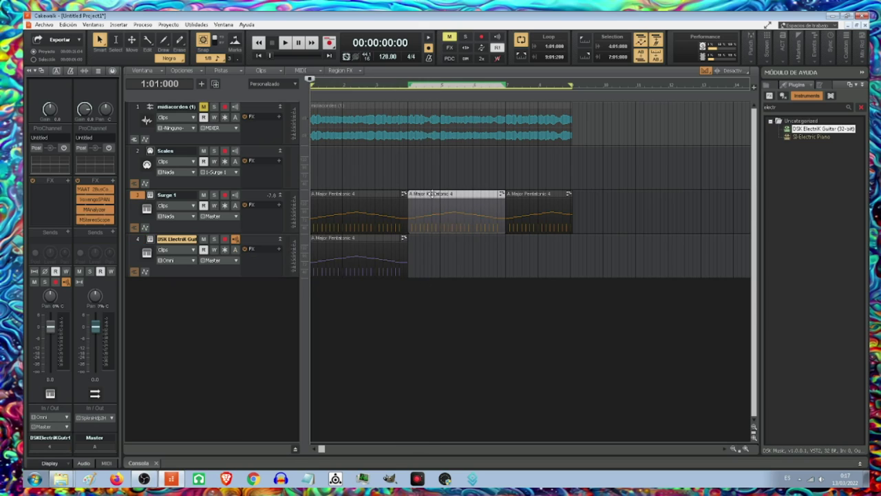
left_click_drag(432, 194, 433, 245)
left_click_drag(518, 195, 521, 250)
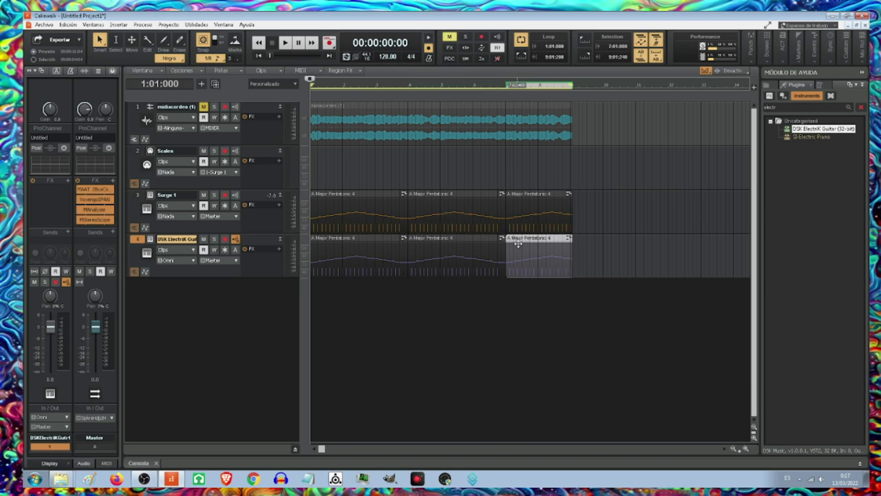
Play the project from the start, mute the Surge 1 track to hear only the guitar, and stop playback.
left_click(435, 192)
left_click(432, 177)
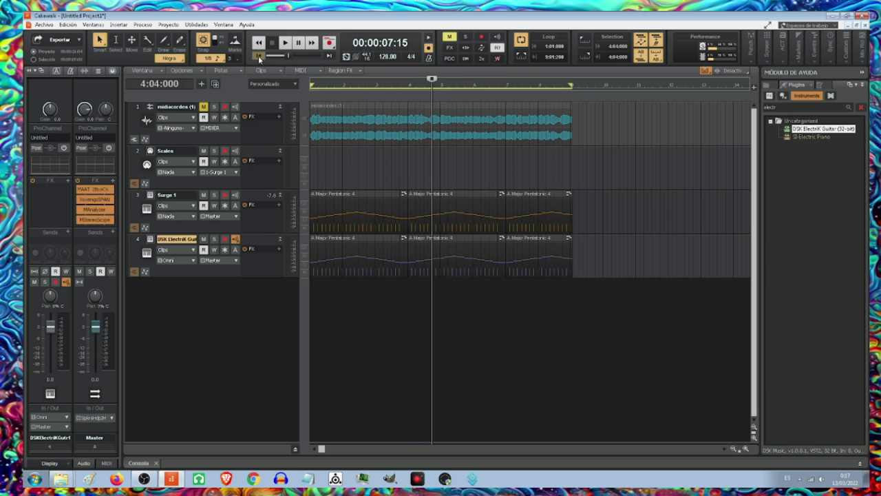
left_click(258, 42)
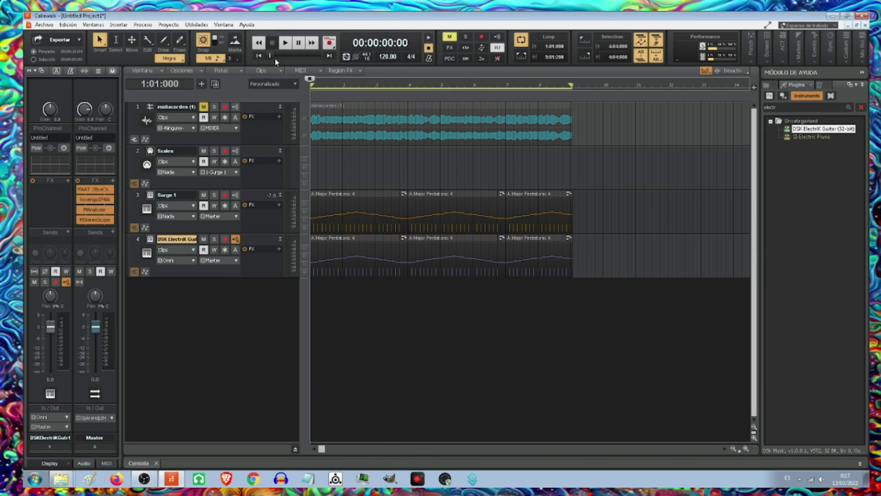
left_click(284, 43)
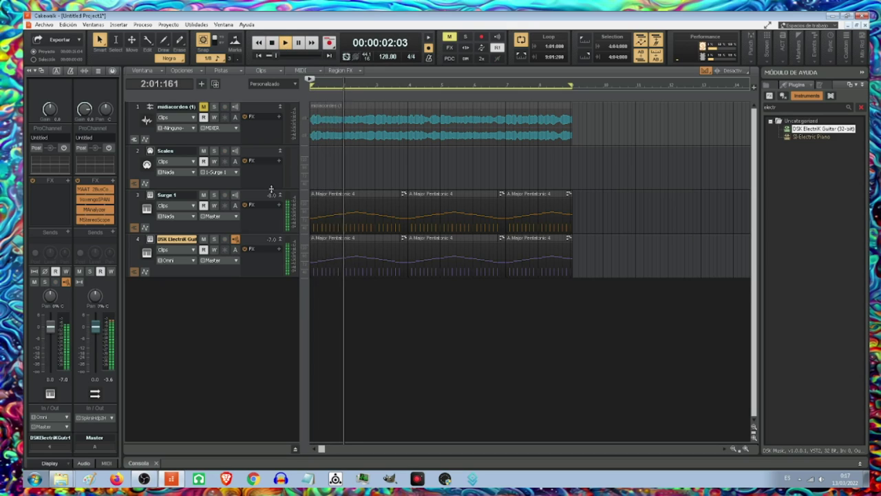
left_click(204, 195)
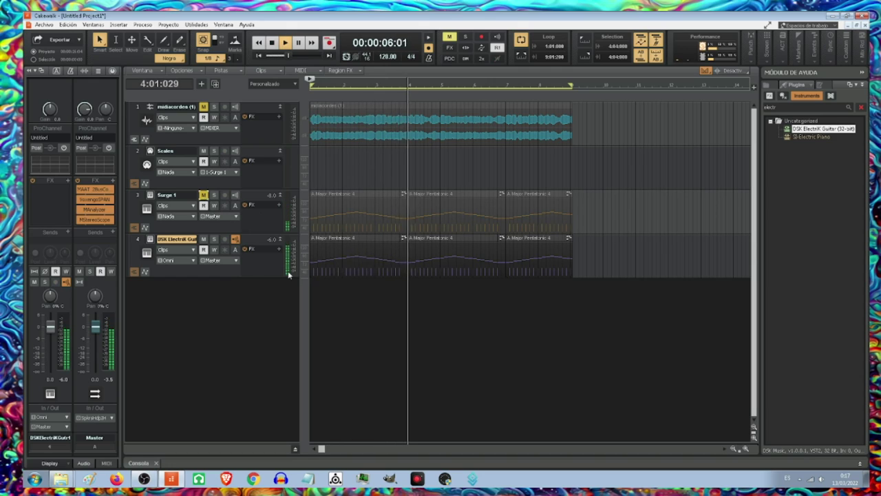
left_click(273, 43)
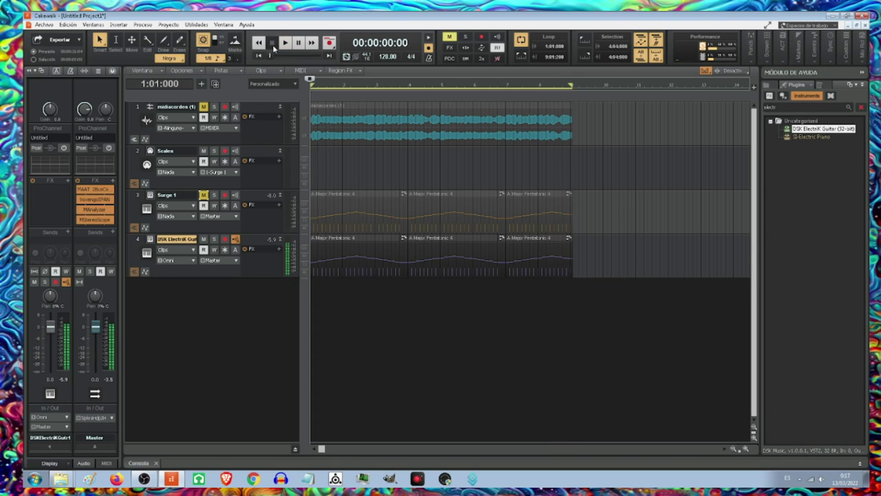
Route the DSK ElectriK Guitar track's output to the MIXER bus and set BYOD's Muff Tone Mids to 75% during playback.
left_click(228, 262)
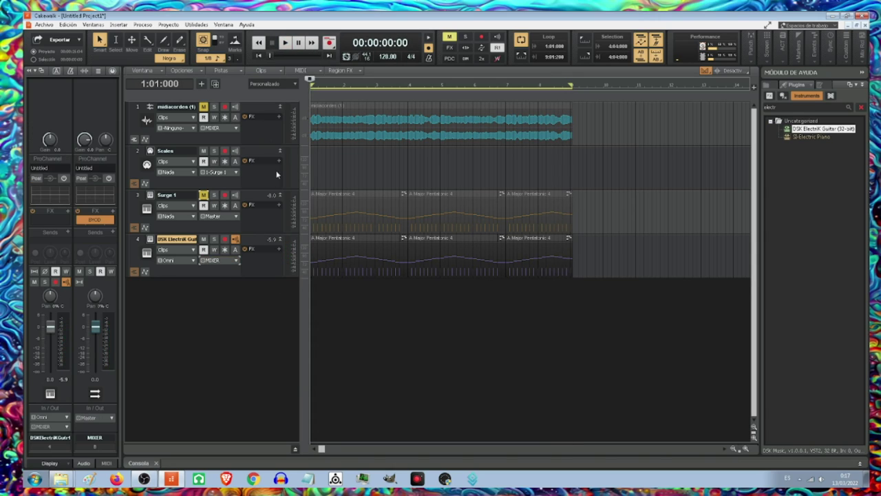
left_click(284, 43)
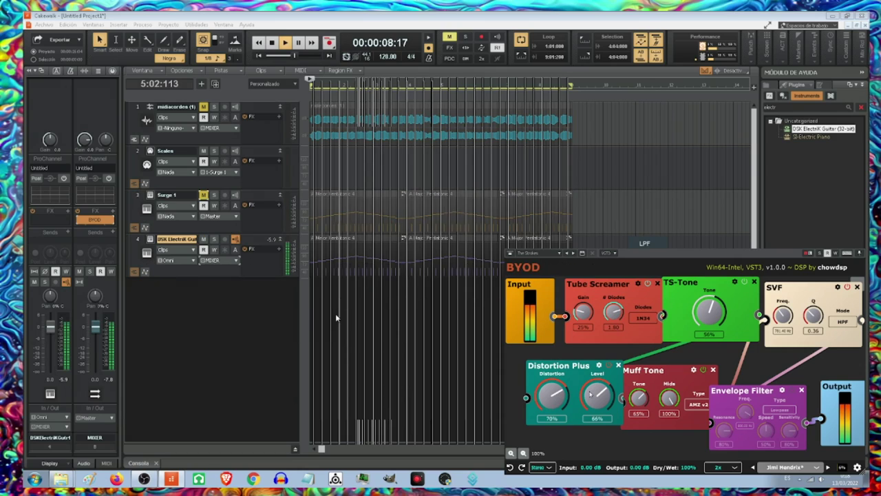
left_click_drag(672, 398, 665, 408)
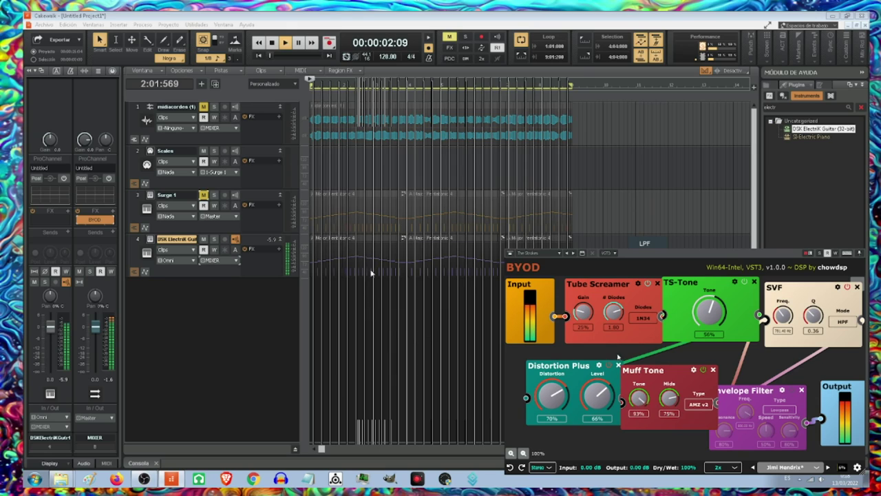
Enable the Envelope Filter, set it to Bandpass with 82% resonance and 67% speed, and stop playback.
left_click(746, 414)
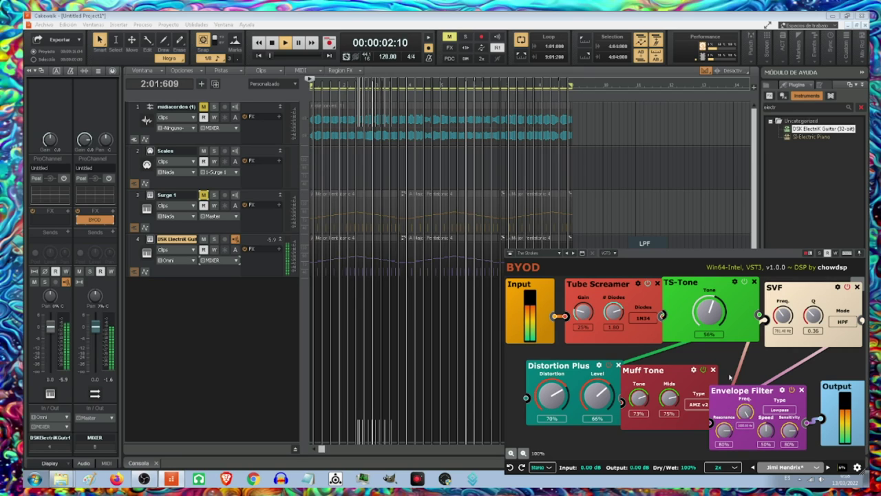
left_click_drag(727, 428, 725, 416)
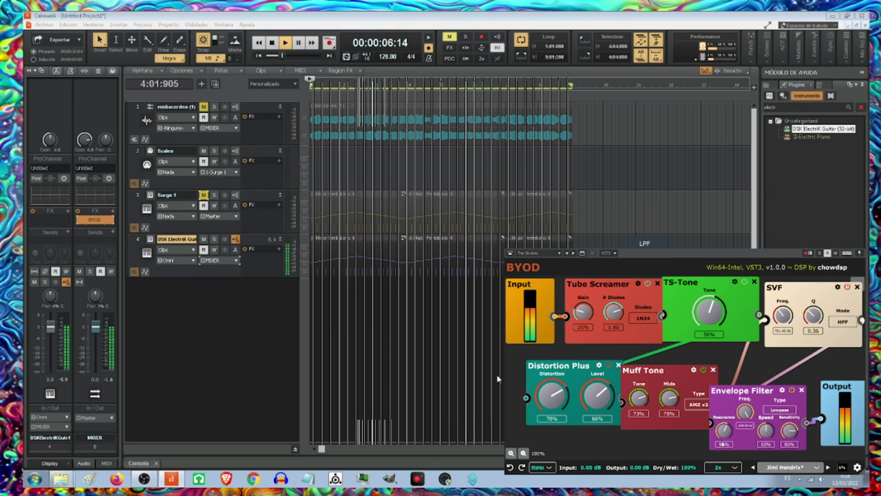
left_click_drag(761, 429, 760, 416)
left_click(769, 412)
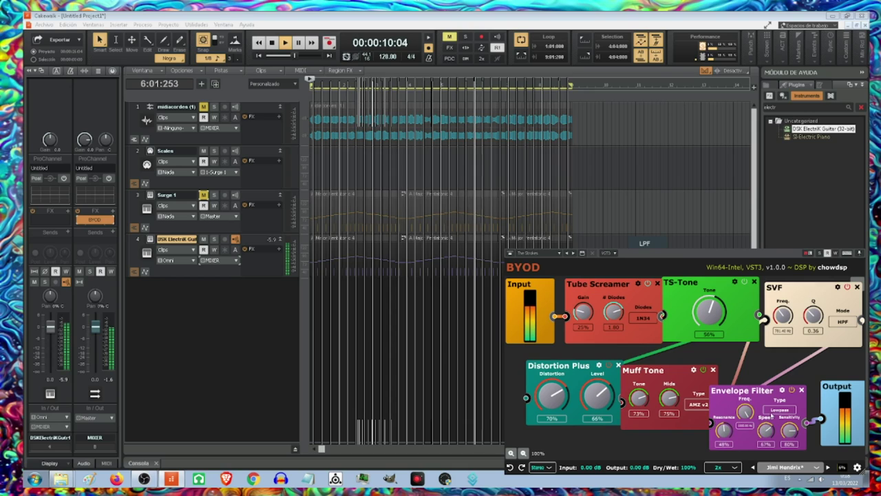
left_click(777, 432)
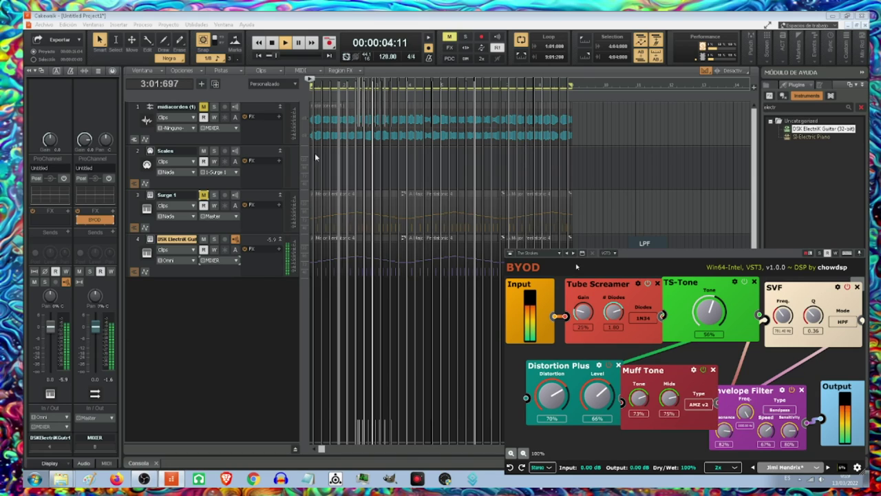
left_click(273, 43)
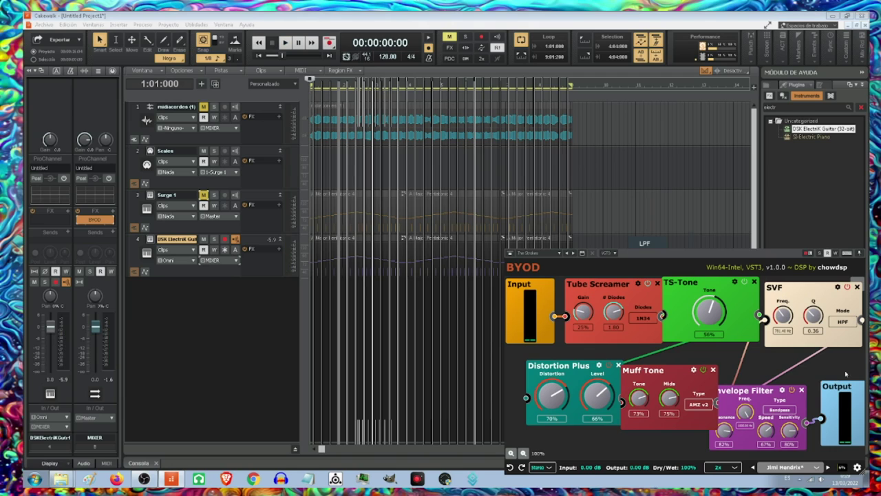
Load the Johnny Greenwood preset in BYOD, audition it with the Range Booster's Boost at -3.41 dB, and stop playback.
mouse_move(846, 374)
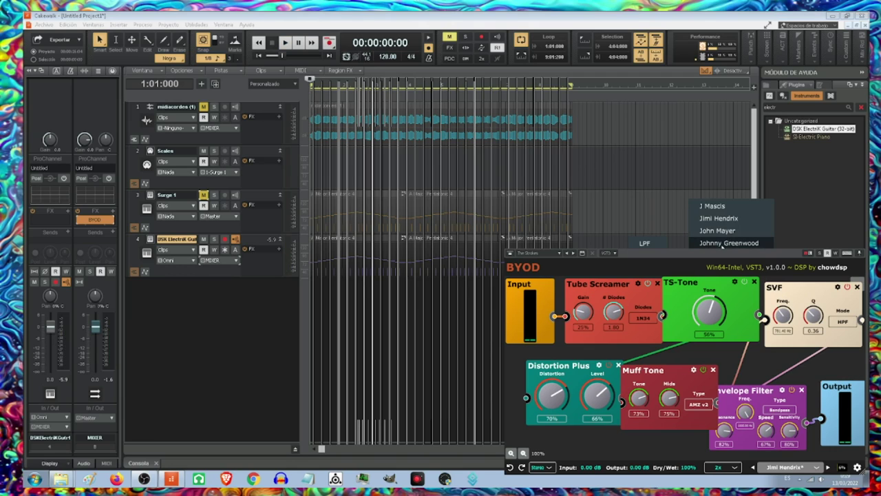
left_click(722, 243)
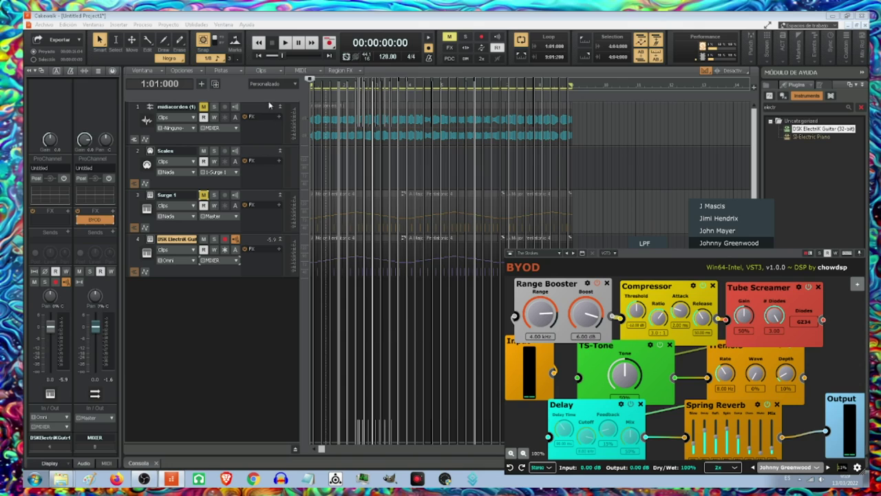
left_click(284, 45)
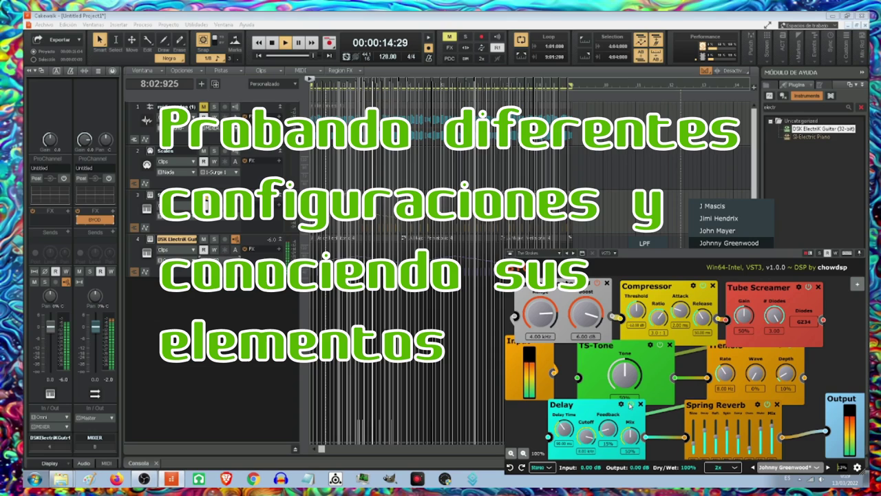
left_click(310, 372)
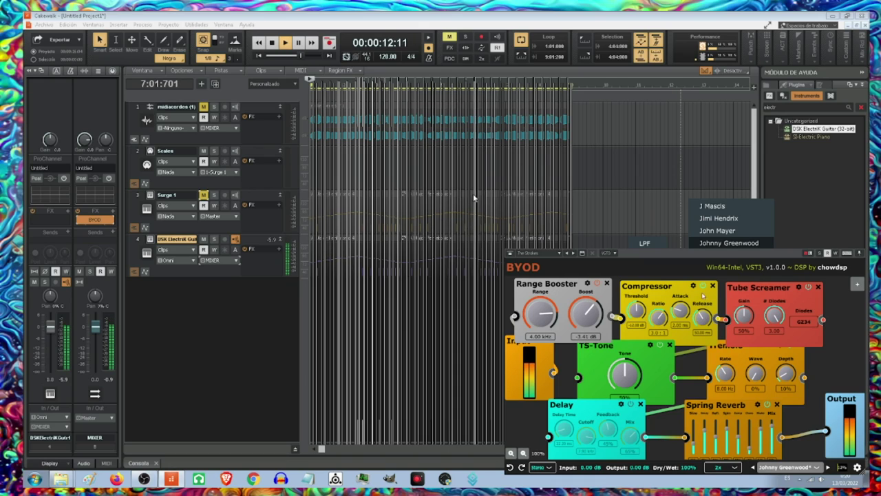
left_click(273, 44)
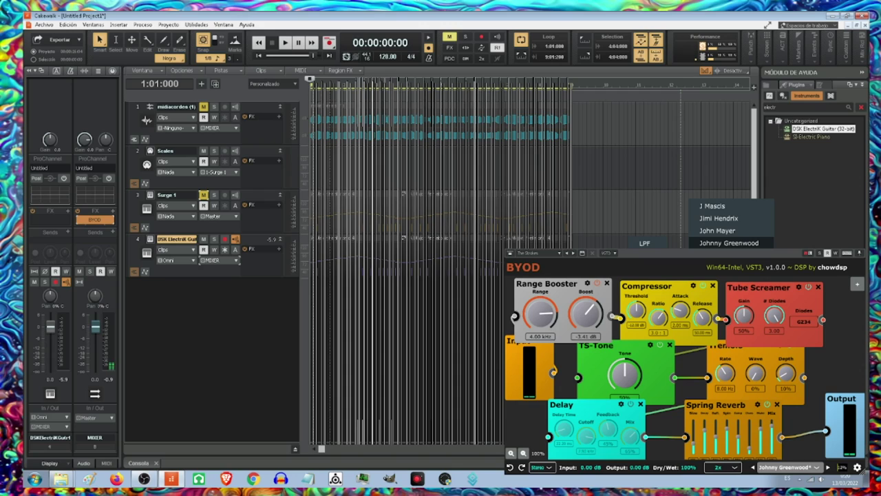
Load the Neil Young preset in BYOD, audition it with Yen Drive's Gain at 35%, and stop playback.
left_click(808, 469)
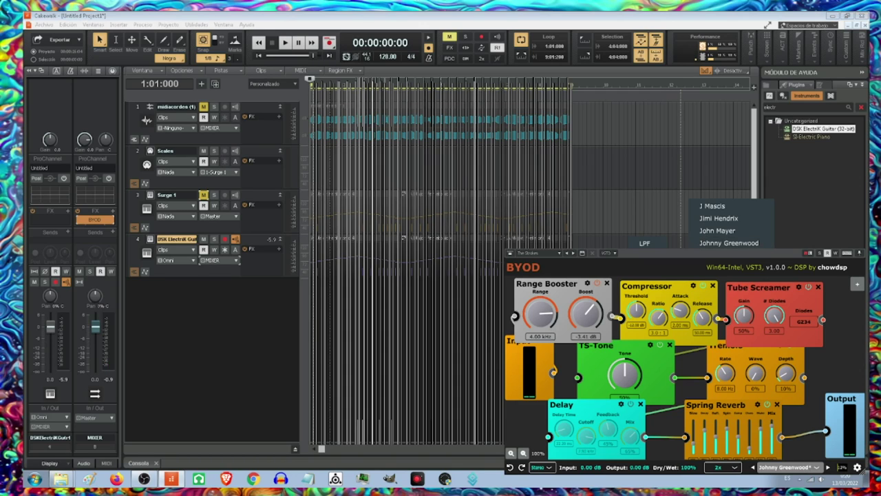
key("Return")
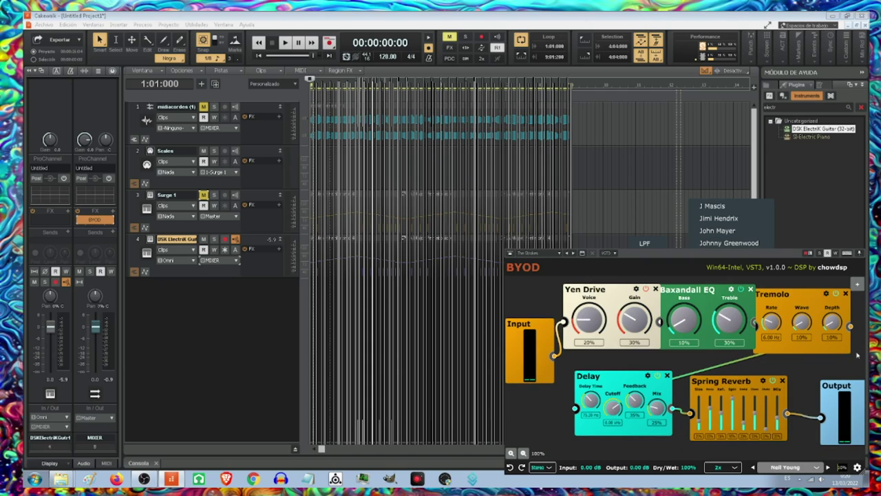
left_click(285, 44)
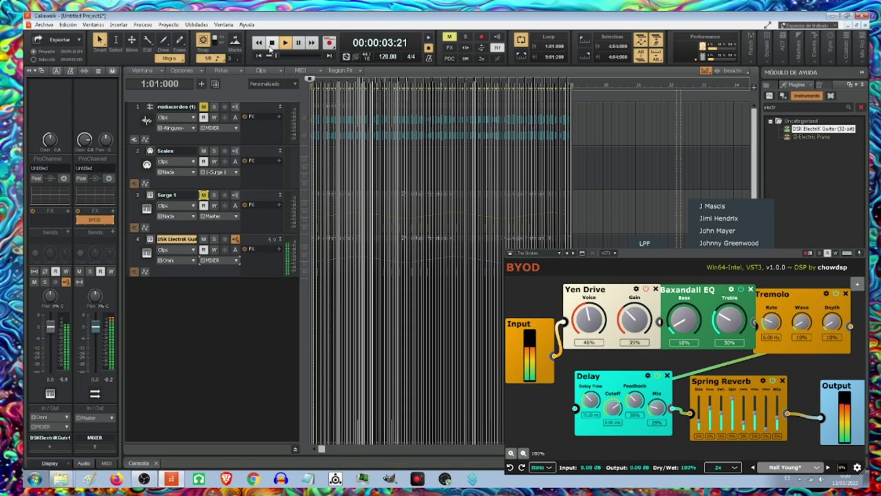
key("space")
Load the Nirvana preset in BYOD.
left_click(818, 467)
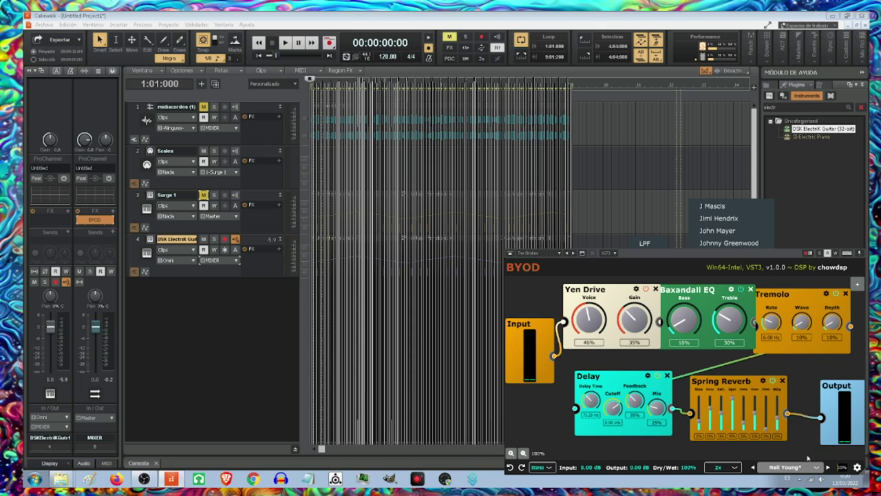
mouse_move(852, 366)
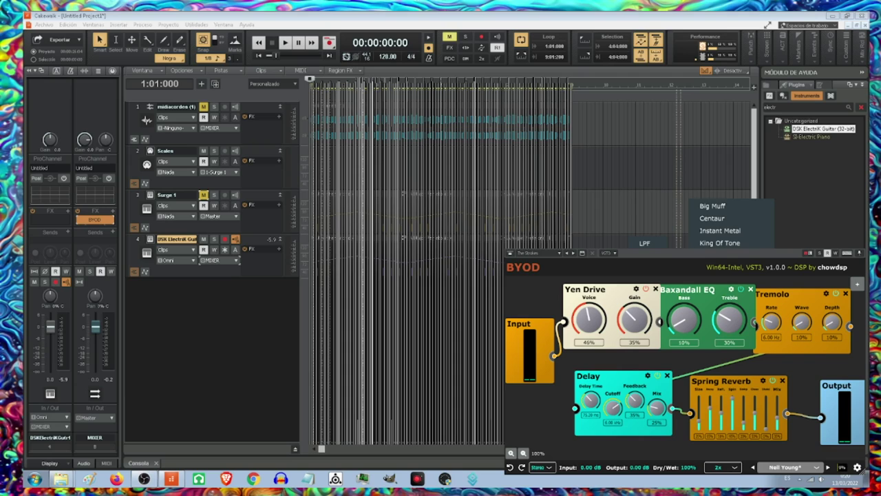
key("Down")
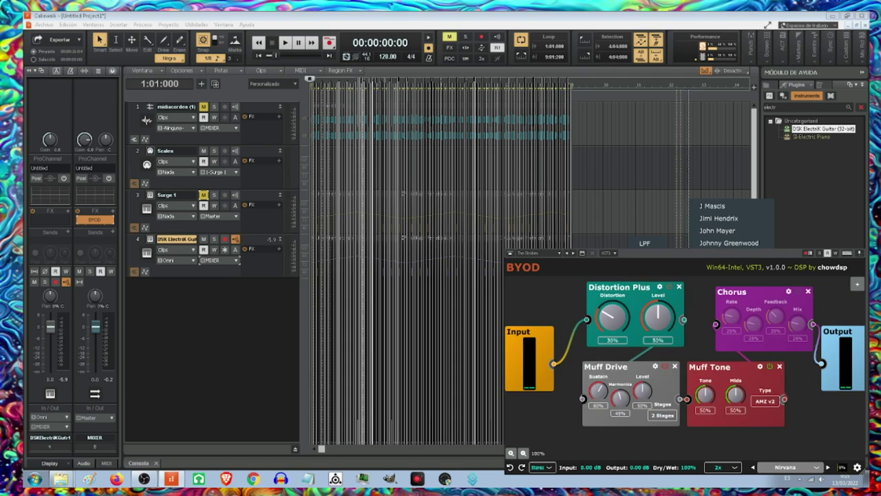
Play the guitar track while setting Muff Tone's Mids to 57% and the Chorus Mix to 100%.
left_click(285, 42)
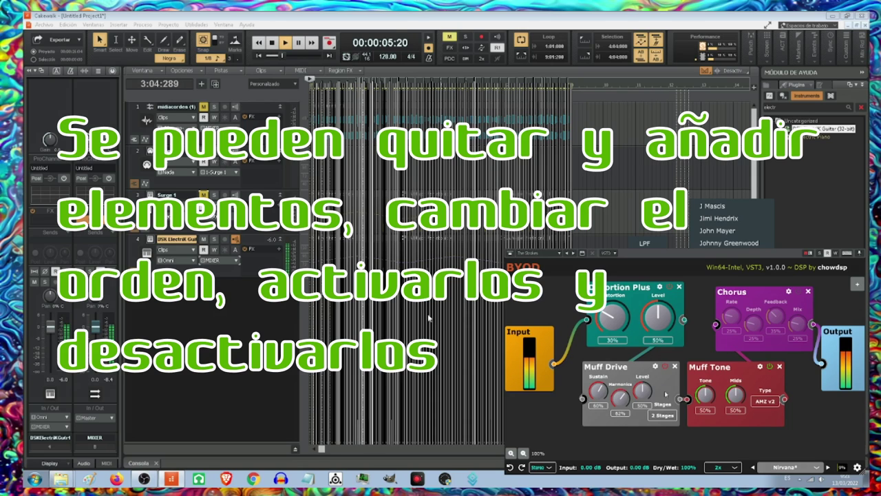
left_click_drag(731, 396, 730, 388)
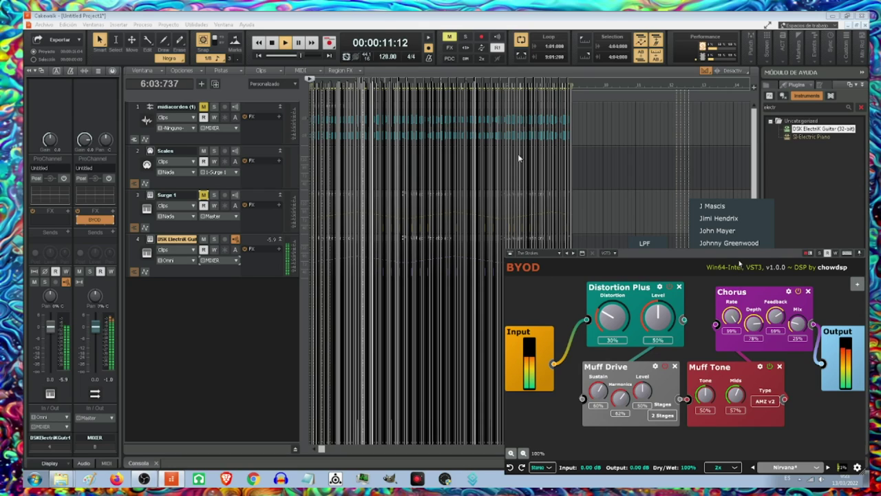
left_click_drag(795, 329, 793, 256)
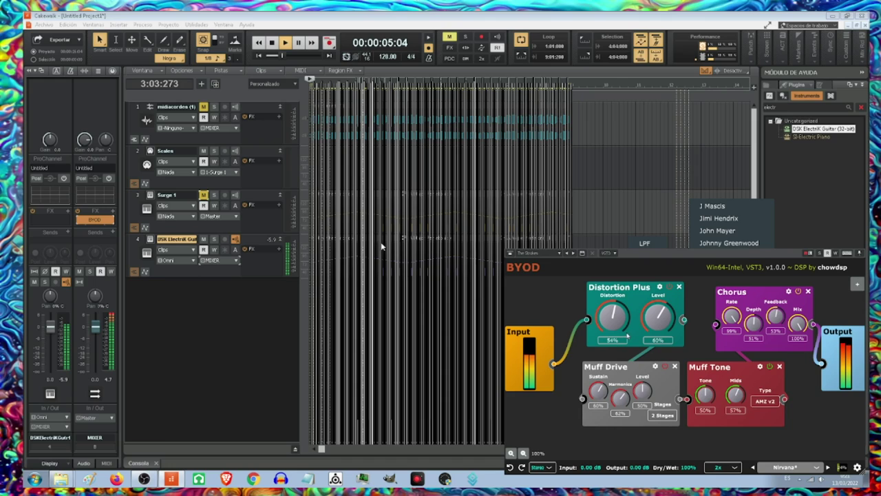
Bypass the Muff Drive module and re-enable it to compare the sound, and stop playback.
left_click(666, 366)
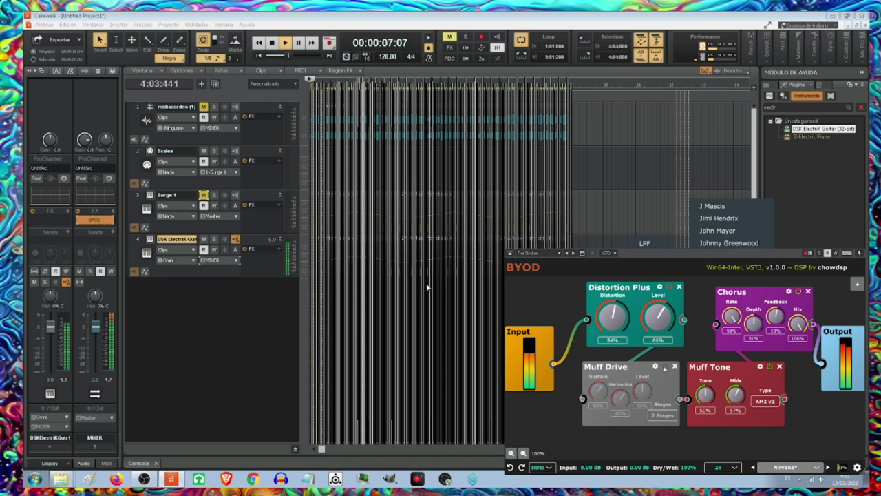
left_click(666, 366)
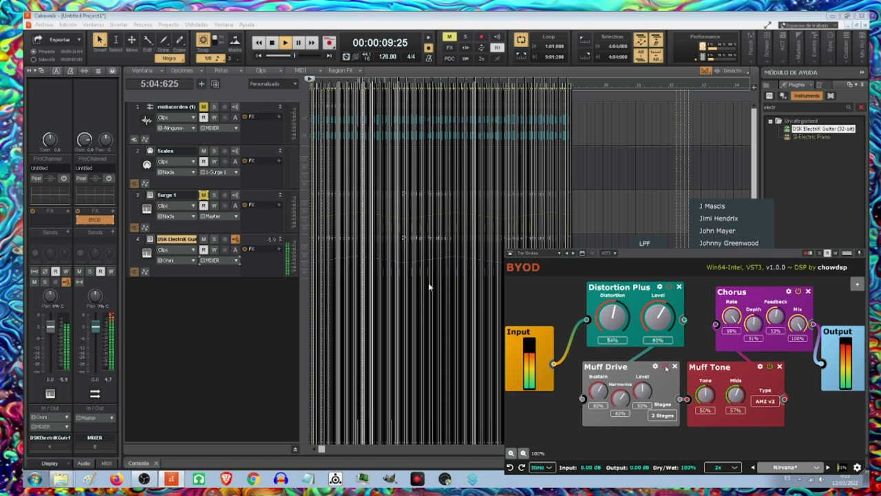
left_click(272, 43)
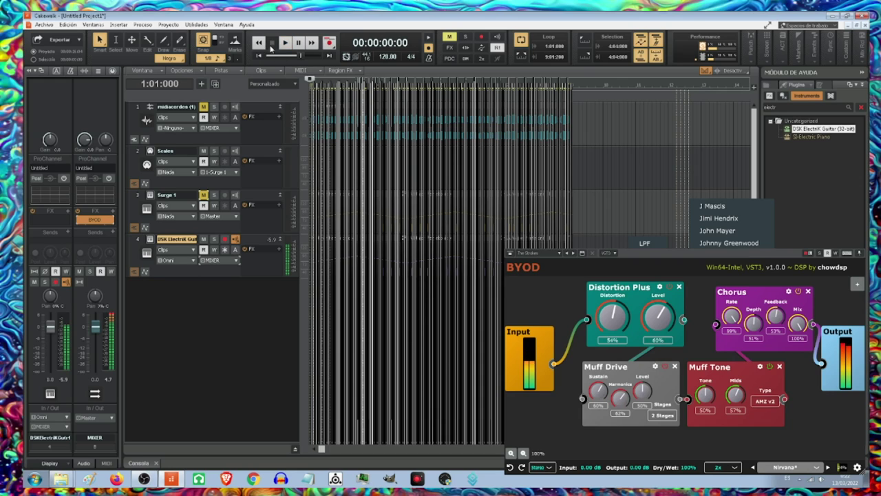
Load the Pete Townshend preset and play the track with Bass Cleaner's Clean at 63% and High Cut's Cutoff at 6.96 kHz.
left_click(802, 468)
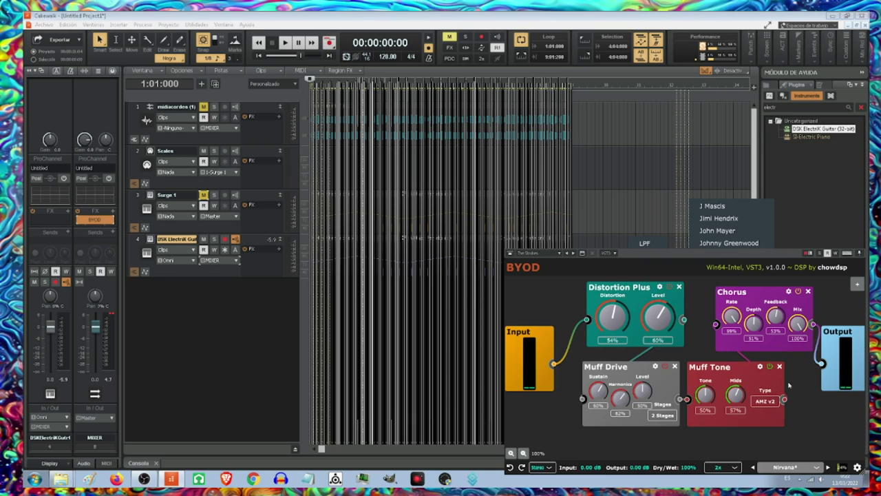
left_click(719, 268)
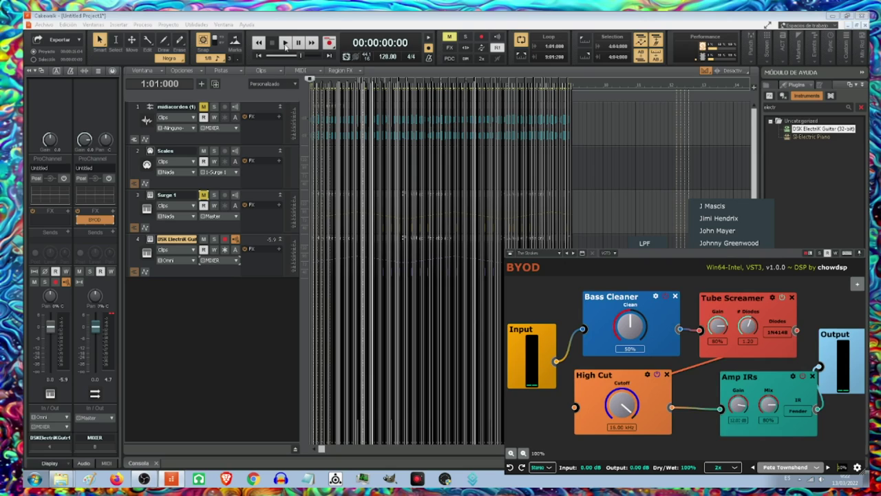
left_click(286, 44)
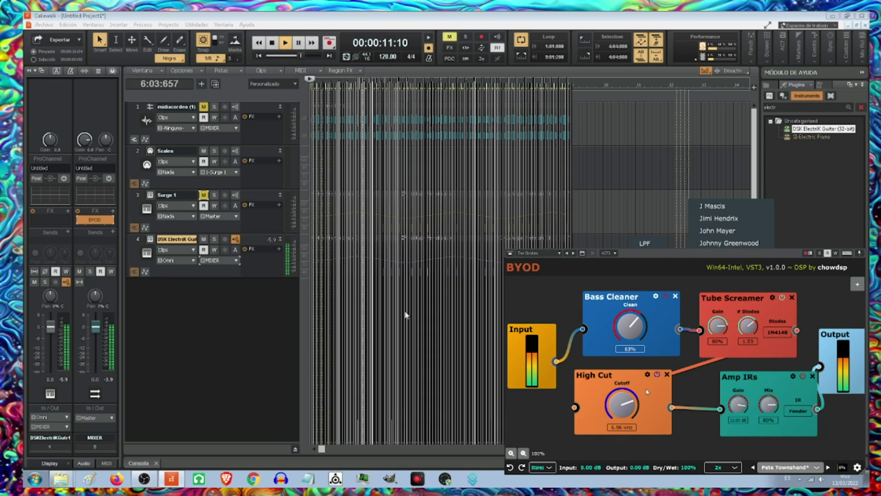
Switch the Amp IRs module to the Marshall impulse response and set its Mix to 93%.
left_click(798, 411)
left_click(801, 434)
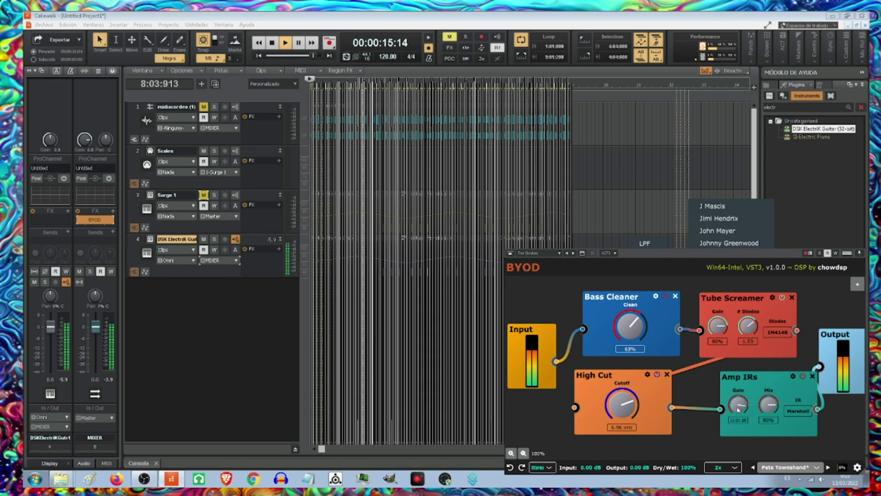
left_click_drag(738, 408, 765, 402)
left_click(790, 412)
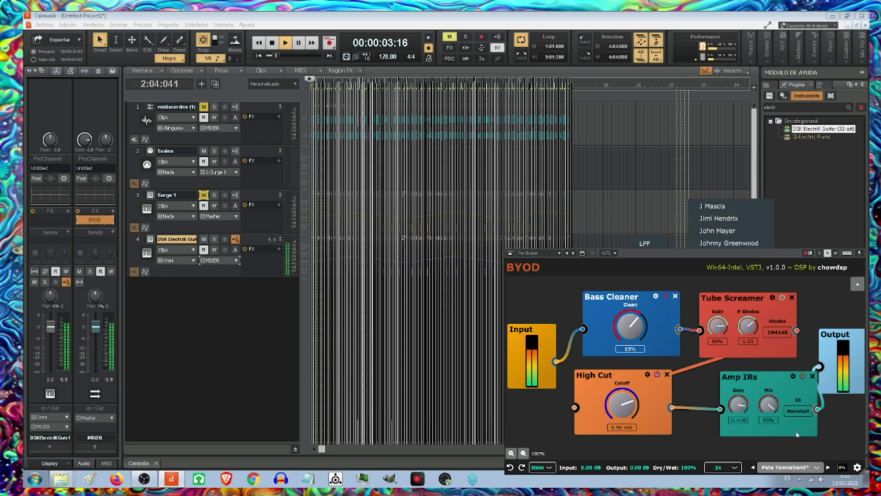
Switch Amp IRs to Bogner, set Bass Cleaner's Clean to 62% and Tube Screamer to 2.00 diodes of type 1N34, and stop playback.
left_click(802, 446)
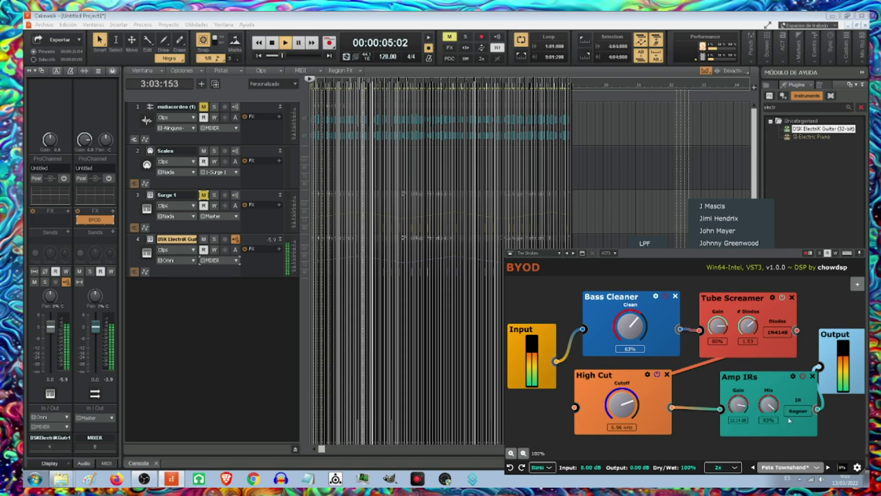
scroll(777, 337, "down", 1)
scroll(748, 326, "up", 3)
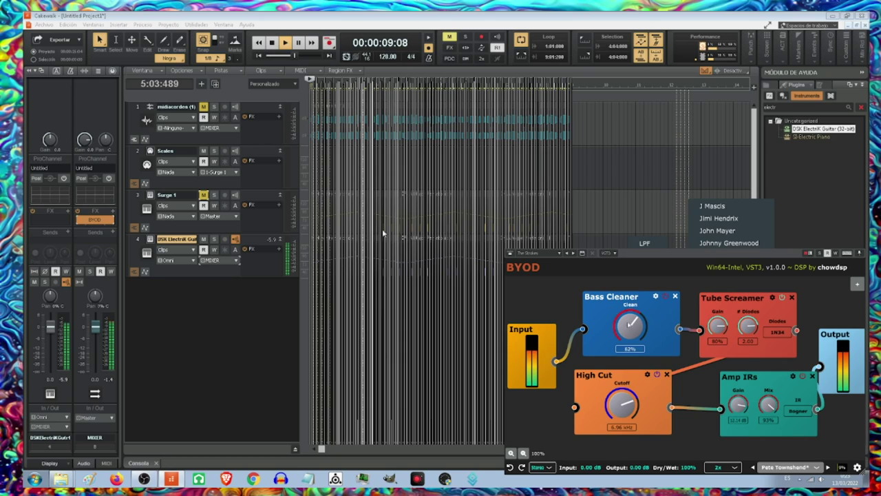
left_click(272, 42)
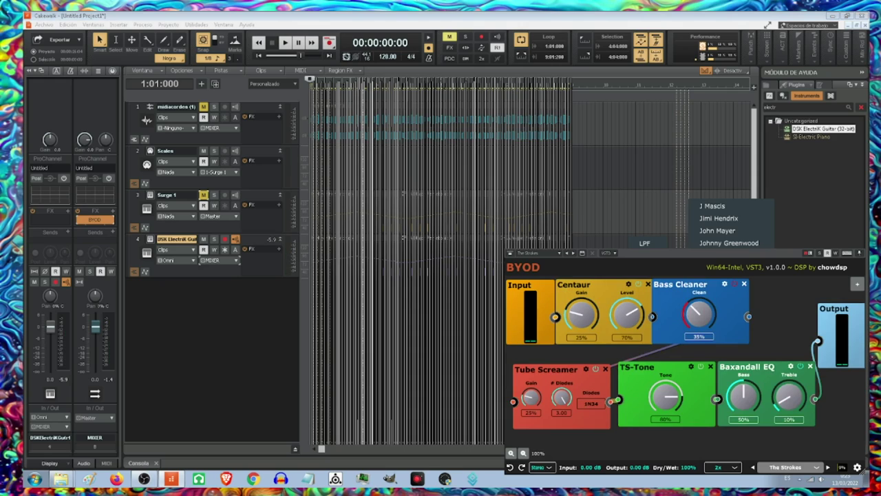
Load and play The Strokes preset with Tube Screamer's Diodes at GZ34 and Gain at 47%, and Baxandall EQ's Bass at 68% and Treble at 66%.
left_click(285, 43)
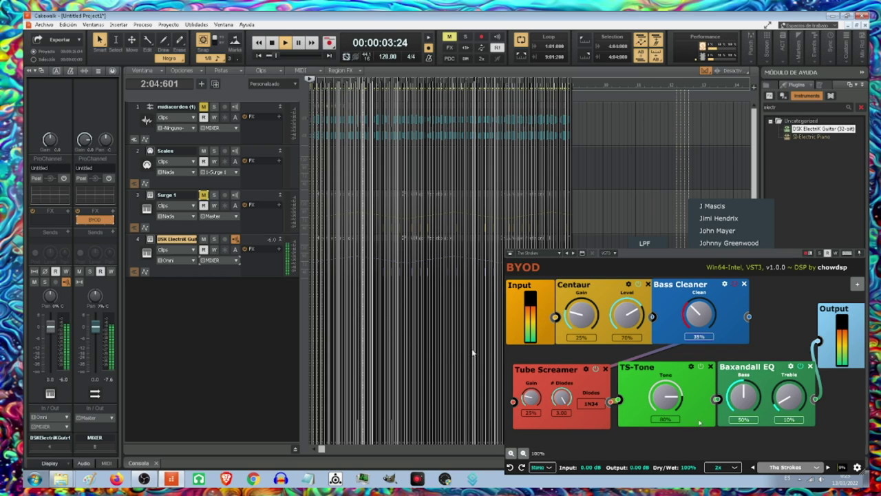
left_click(348, 337)
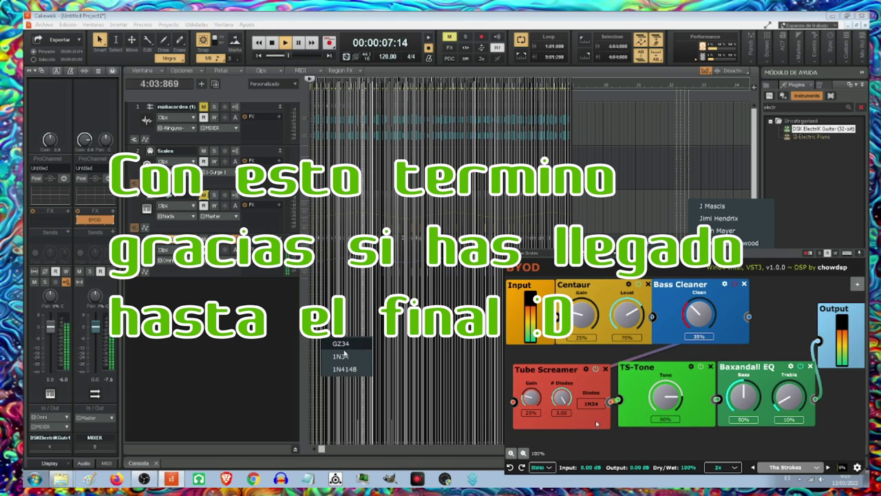
left_click(340, 343)
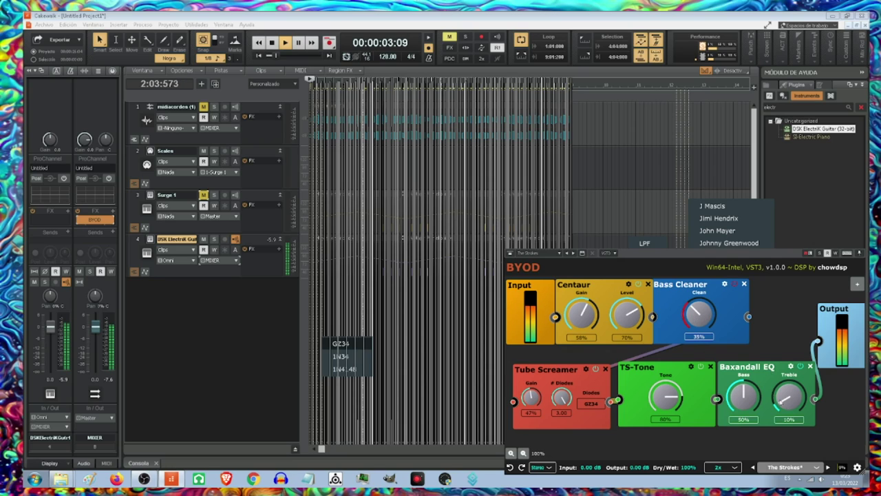
left_click_drag(743, 403, 790, 347)
Replace the Baxandall EQ module with a DC Blocker, set its Frequency to 45.66 Hz, and stop playback.
right_click(747, 365)
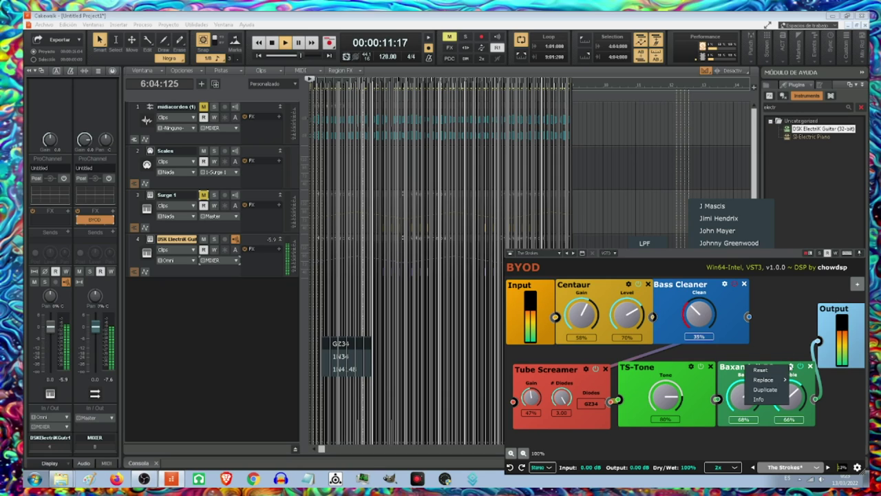
mouse_move(803, 371)
left_click(779, 372)
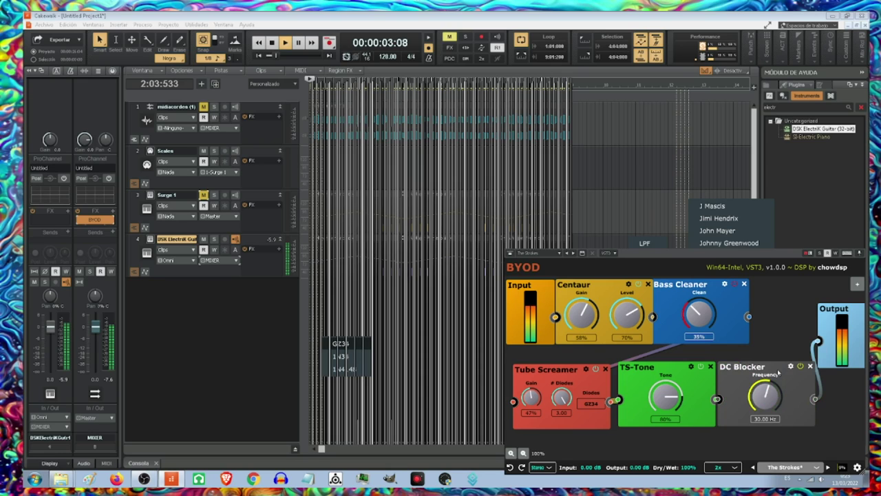
left_click_drag(763, 391, 761, 373)
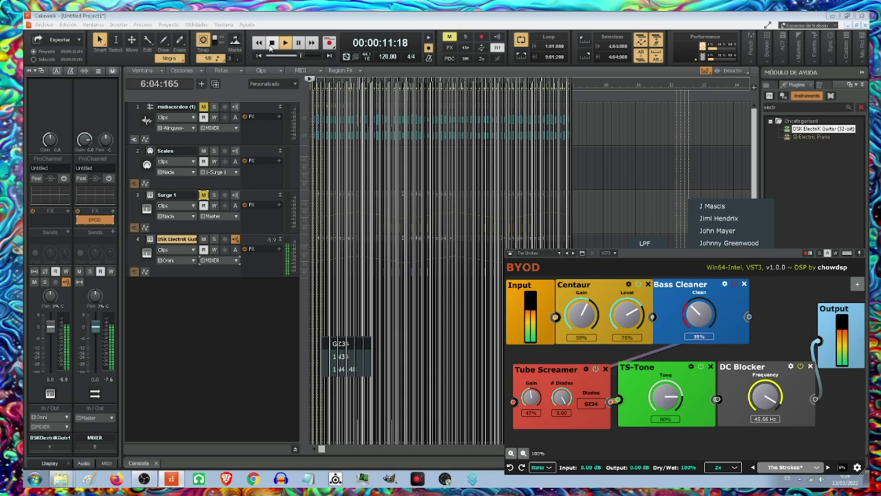
left_click(271, 43)
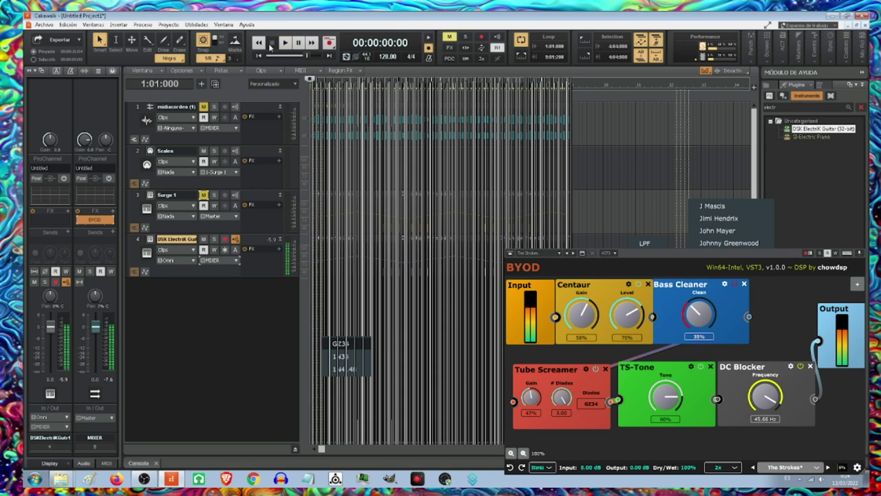